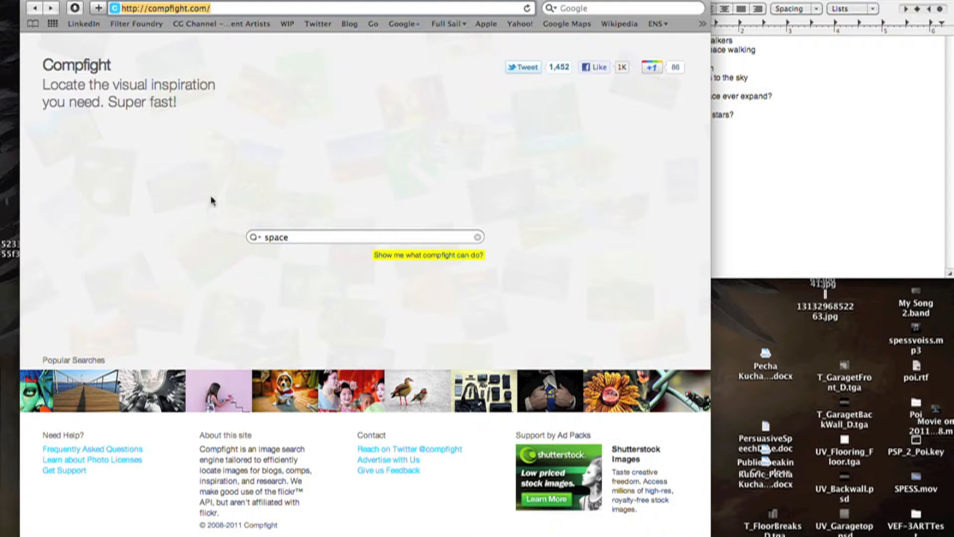
- Search Compfight for images of "space"
{"action": "left_click", "coordinate": [302, 237]}
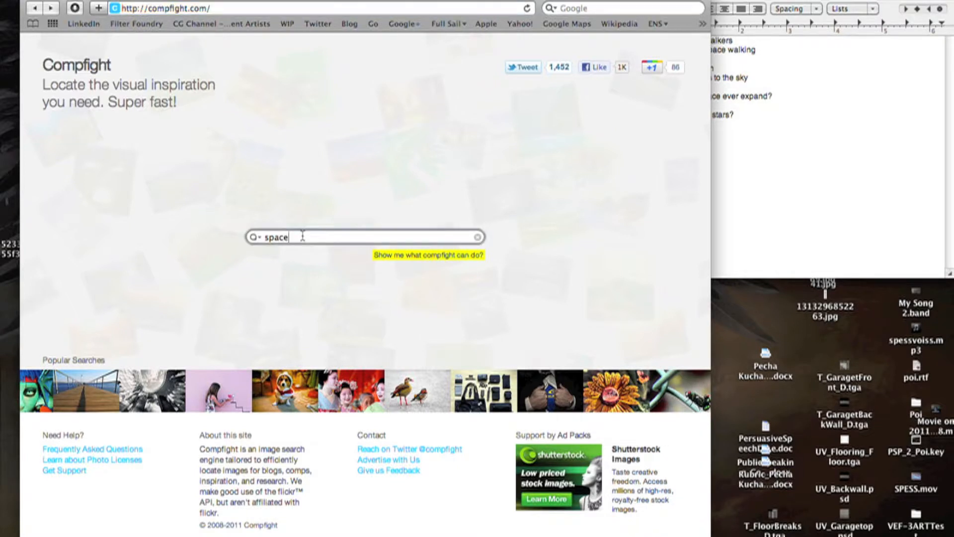
{"action": "double_click", "coordinate": [302, 237]}
{"action": "key", "text": "Return"}
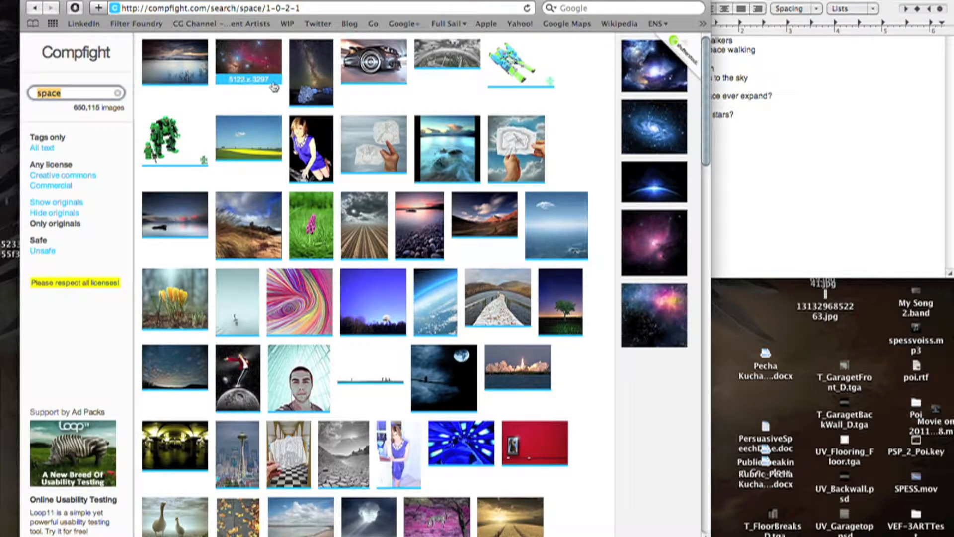
- Open the red nebula photo from the first row of results and display its Original size (5122 x 3297) on Flickr
{"action": "left_click", "coordinate": [255, 63]}
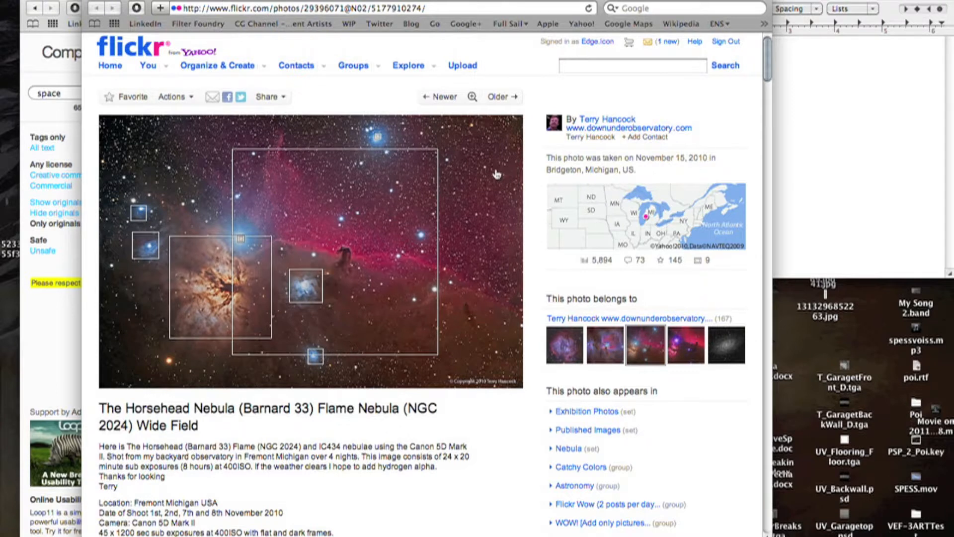
{"action": "left_click", "coordinate": [495, 174]}
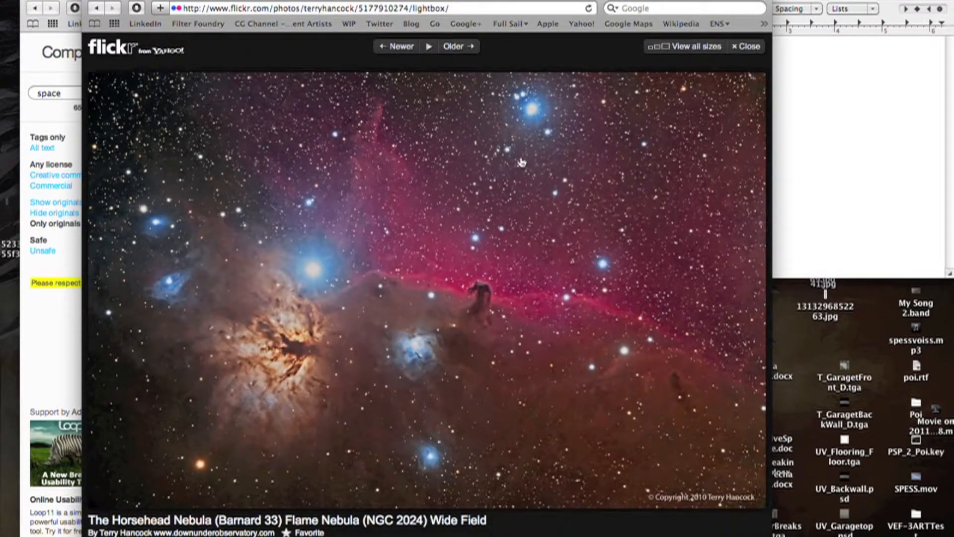
{"action": "left_click", "coordinate": [679, 48]}
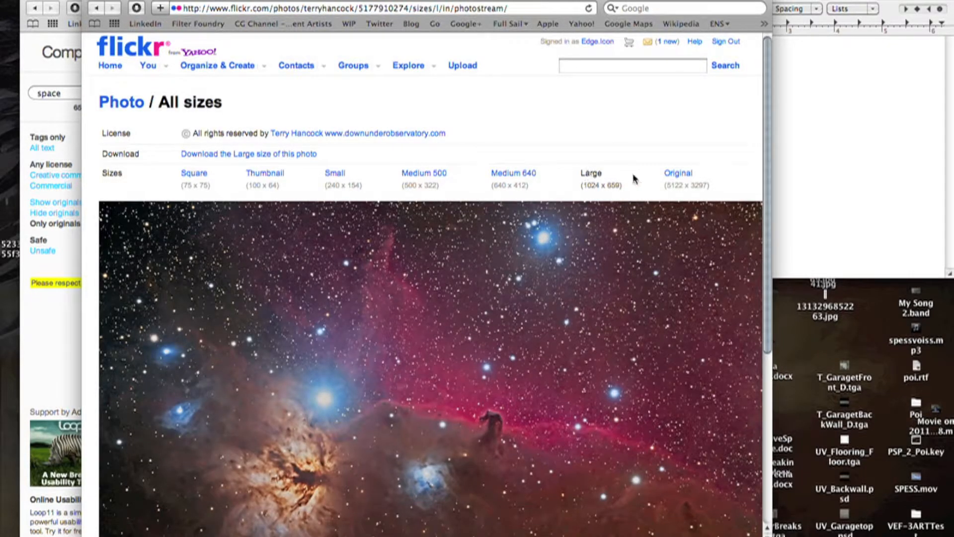
{"action": "left_click_drag", "start_coordinate": [709, 186], "coordinate": [679, 175]}
{"action": "left_click", "coordinate": [679, 175]}
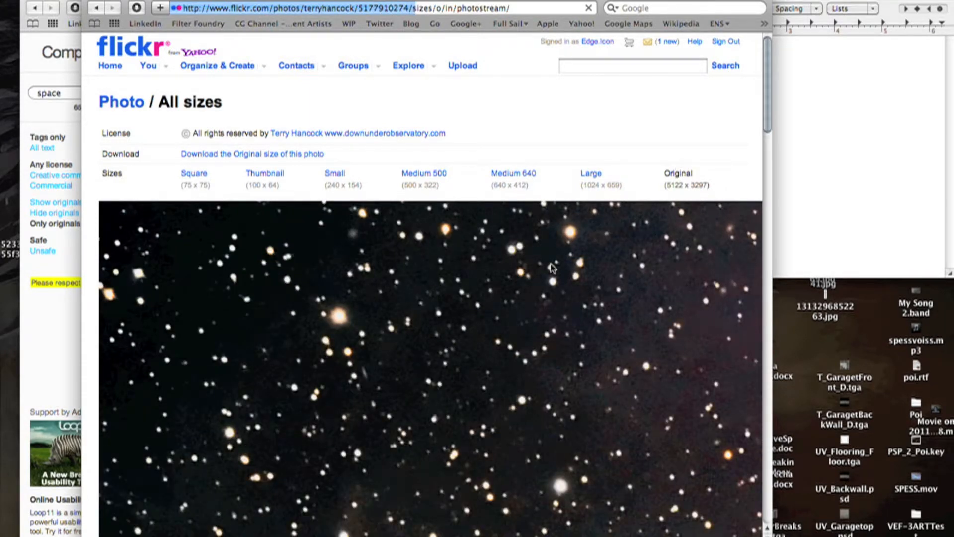
- Save the original-size Horsehead Nebula image to the desktop
{"action": "scroll", "coordinate": [552, 268], "scroll_direction": "down", "scroll_amount": 5}
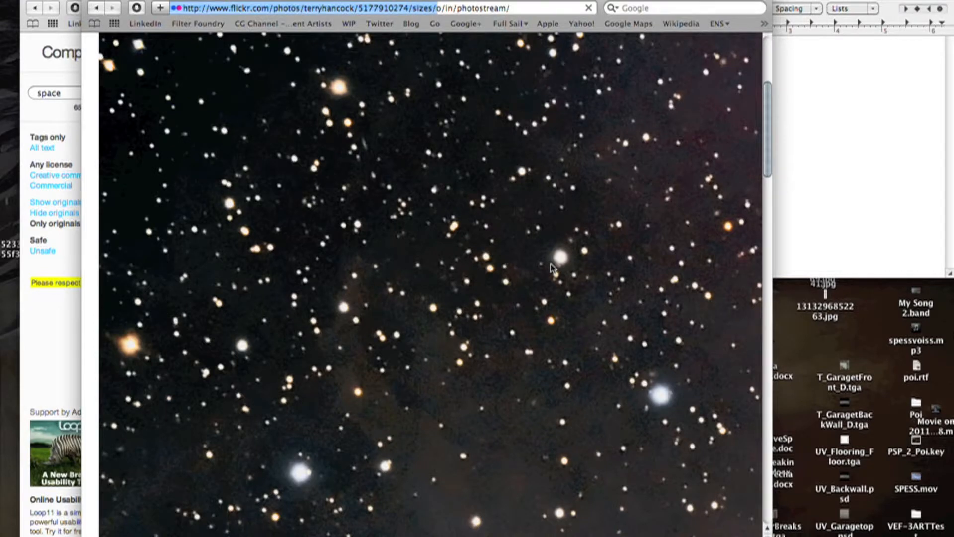
{"action": "scroll", "coordinate": [553, 268], "scroll_direction": "down", "scroll_amount": 5}
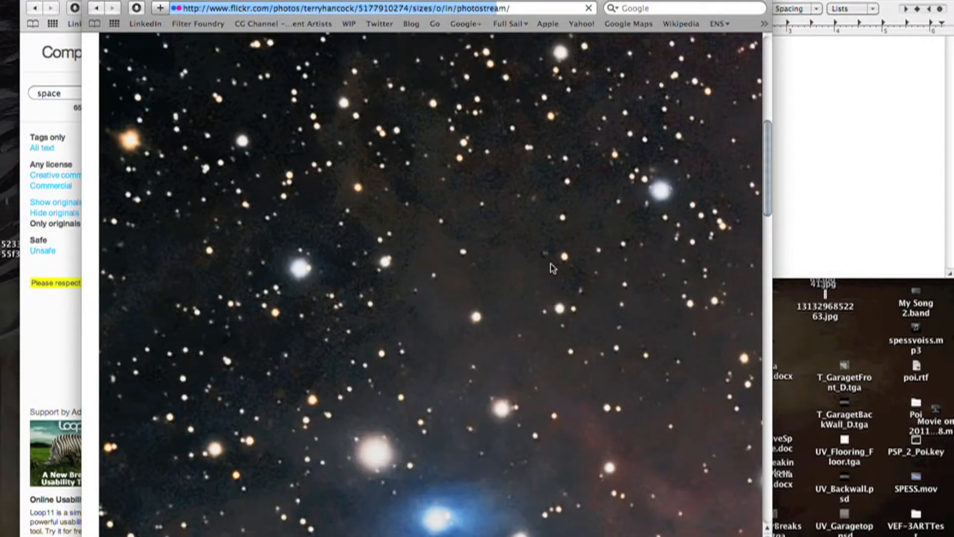
{"action": "scroll", "coordinate": [552, 269], "scroll_direction": "up", "scroll_amount": 2}
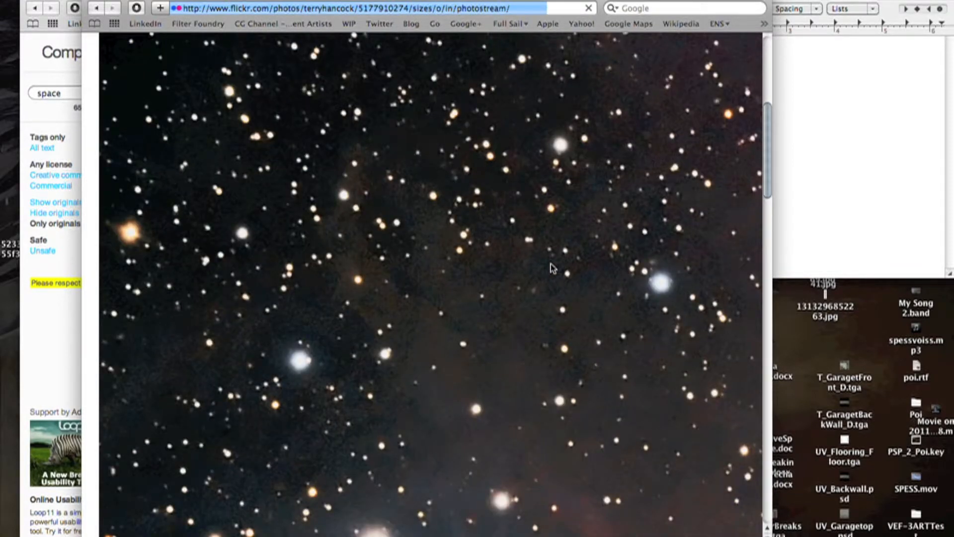
{"action": "scroll", "coordinate": [551, 263], "scroll_direction": "up", "scroll_amount": 7}
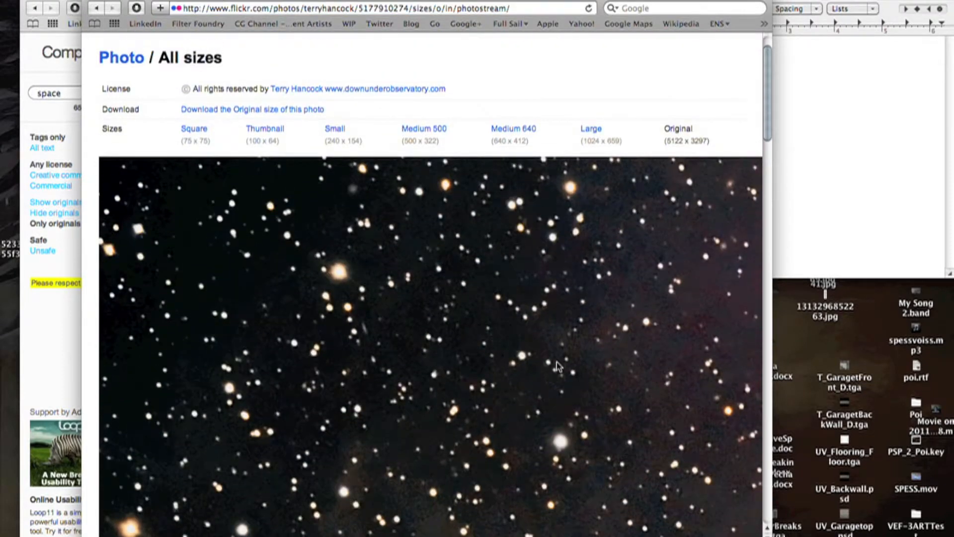
{"action": "left_click_drag", "start_coordinate": [555, 361], "coordinate": [791, 339]}
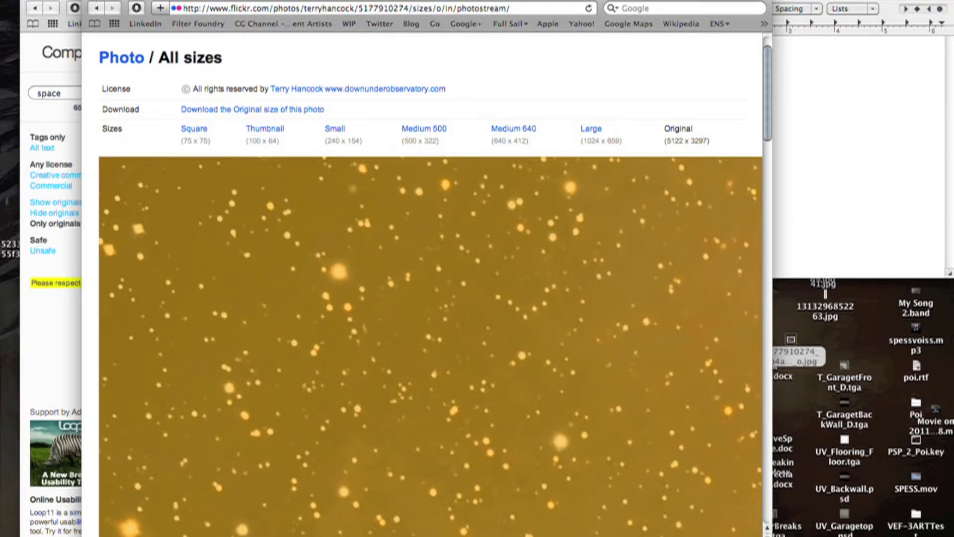
- Switch to iMovie and create a new project without a theme, named Poem#1
{"action": "left_click", "coordinate": [52, 2]}
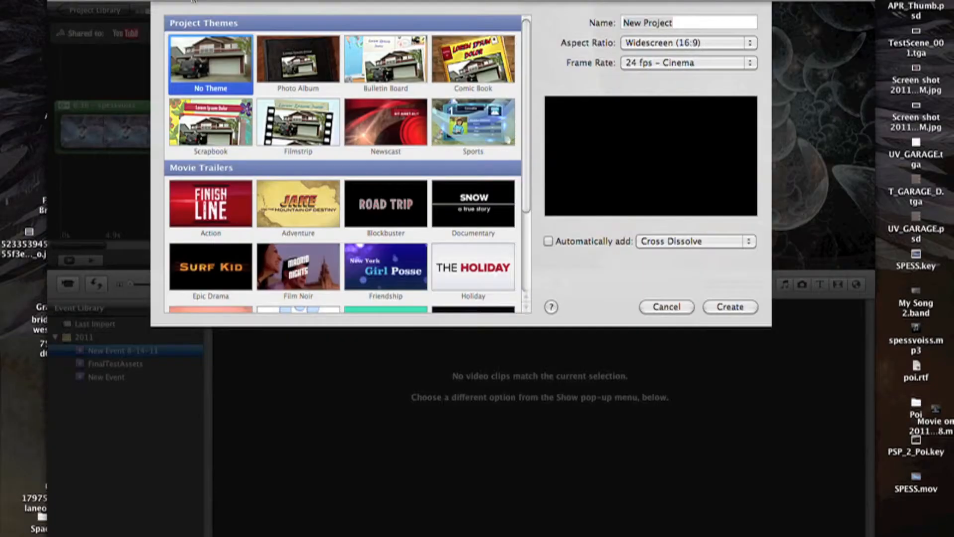
{"action": "left_click_drag", "start_coordinate": [204, 1], "coordinate": [206, 0]}
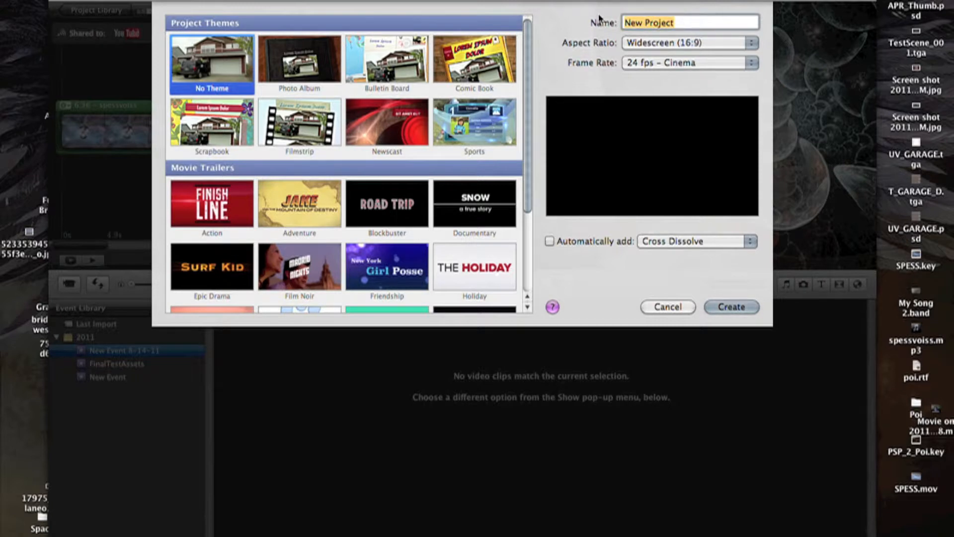
{"action": "type", "text": "Poem#1"}
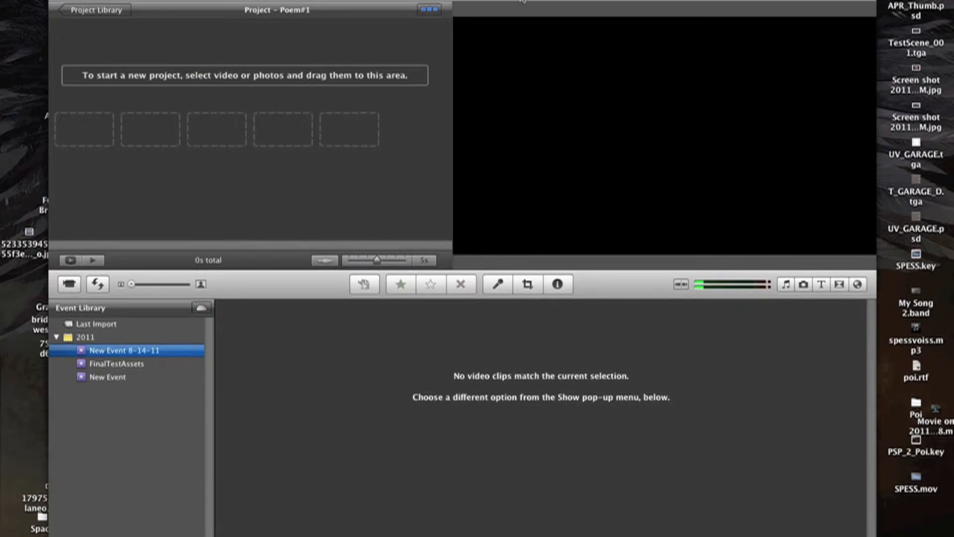
- Preview the downloaded nebula JPG on the desktop and add it to the empty Poem#1 project
{"action": "left_click_drag", "start_coordinate": [621, 1], "coordinate": [482, 0]}
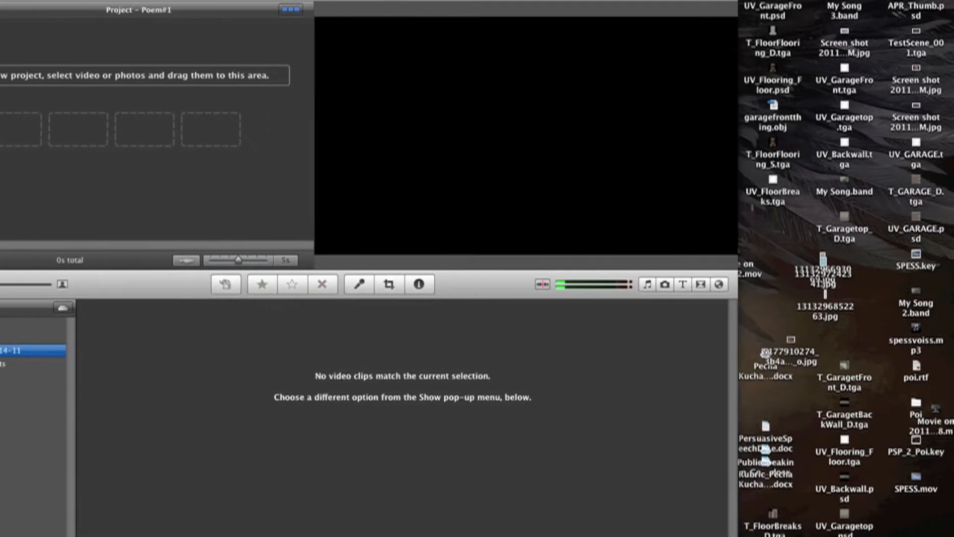
{"action": "left_click", "coordinate": [791, 352]}
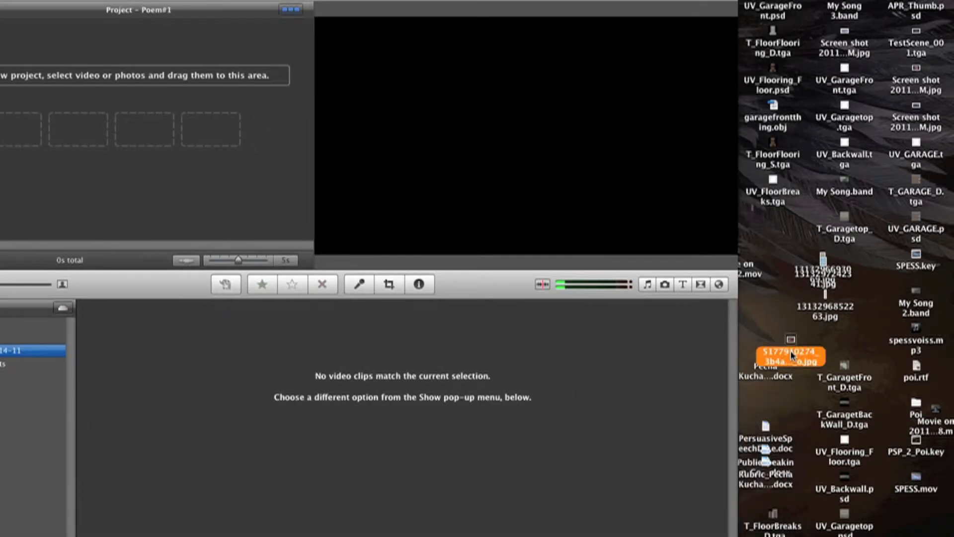
{"action": "key", "text": "space"}
{"action": "key", "text": "space"}
{"action": "left_click_drag", "start_coordinate": [554, 0], "coordinate": [617, 1]}
{"action": "left_click_drag", "start_coordinate": [806, 356], "coordinate": [106, 47]}
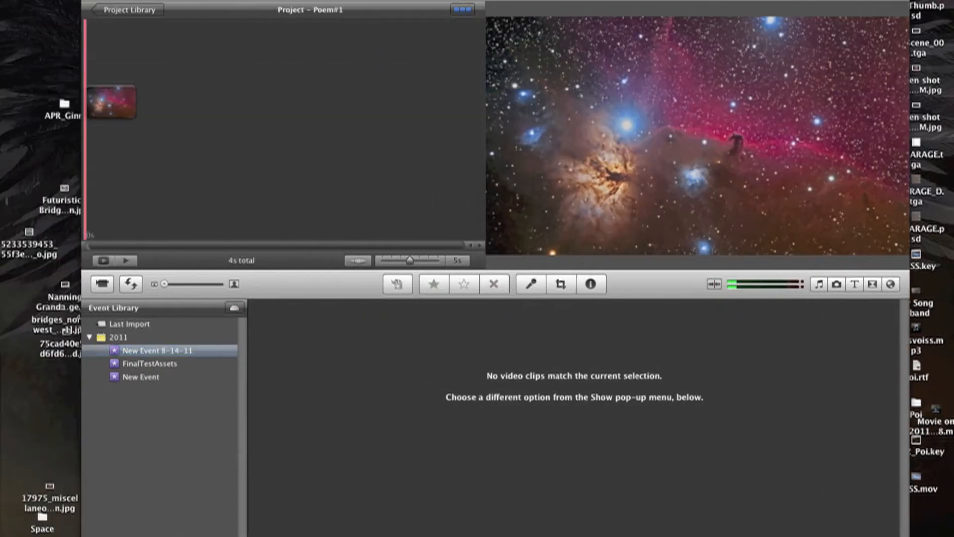
- Set the nebula still's duration to 120 seconds in its clip adjustments
{"action": "left_click", "coordinate": [71, 109]}
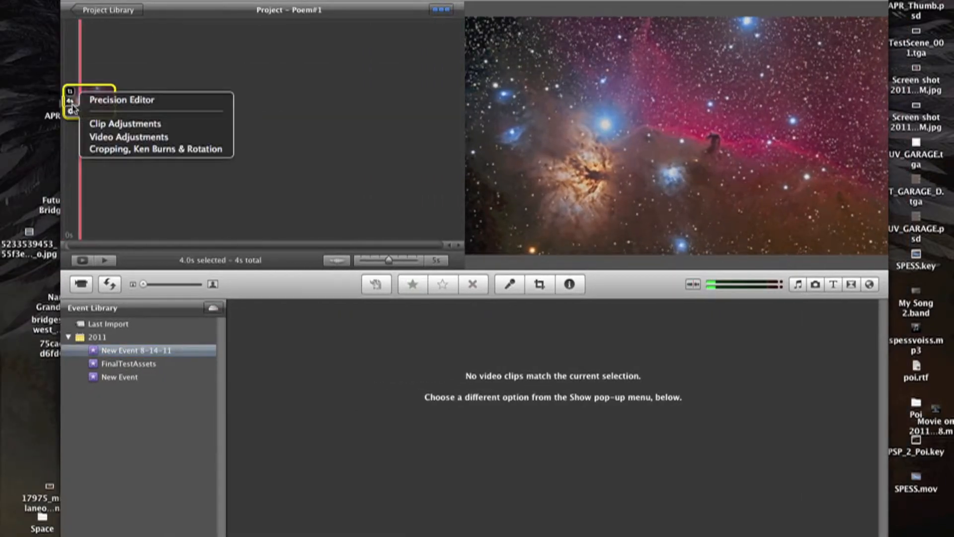
{"action": "left_click", "coordinate": [108, 125]}
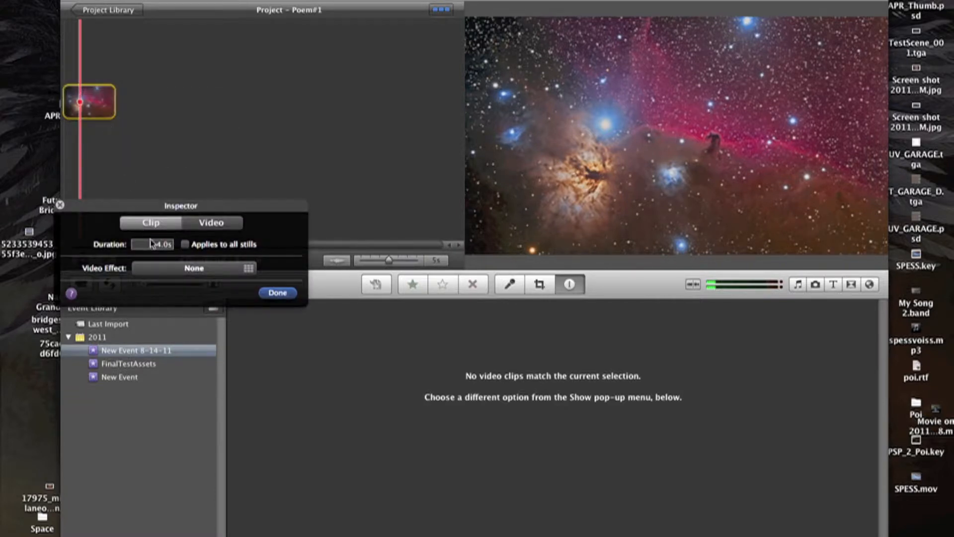
{"action": "left_click", "coordinate": [158, 245]}
{"action": "left_click", "coordinate": [185, 244]}
{"action": "type", "text": "20"}
{"action": "double_click", "coordinate": [161, 243]}
{"action": "type", "text": "120"}
{"action": "left_click", "coordinate": [276, 294]}
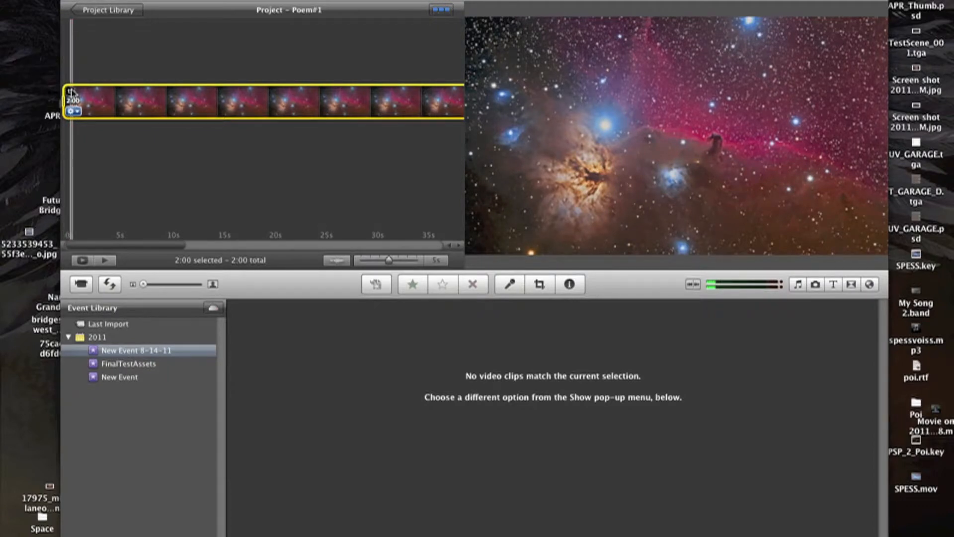
- Replace the nebula clip's Ken Burns effect with the Fit framing
{"action": "left_click", "coordinate": [73, 111]}
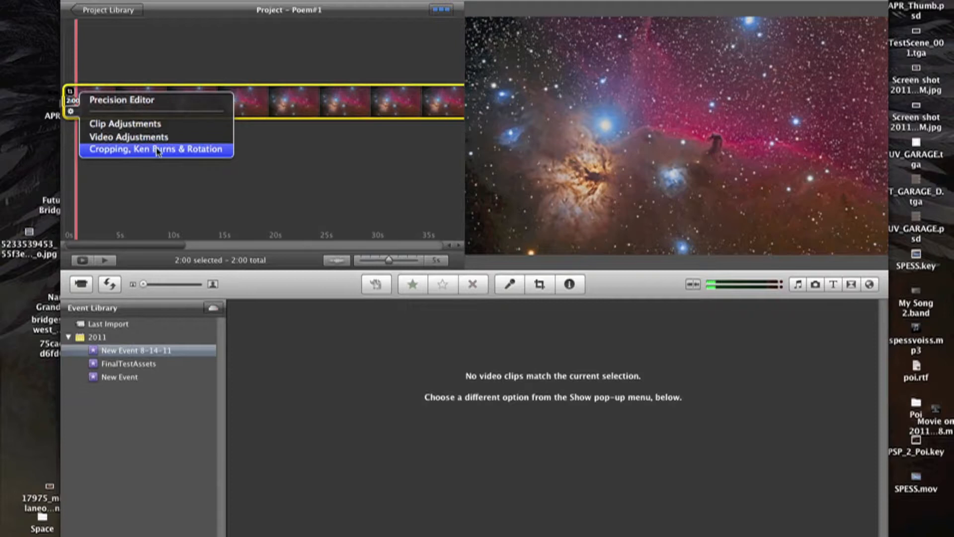
{"action": "left_click", "coordinate": [175, 149]}
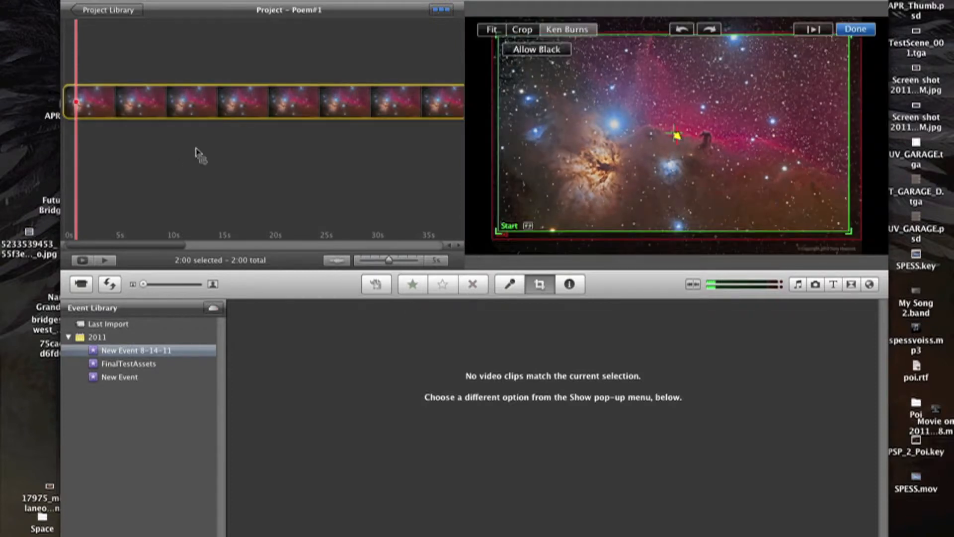
{"action": "left_click", "coordinate": [521, 30]}
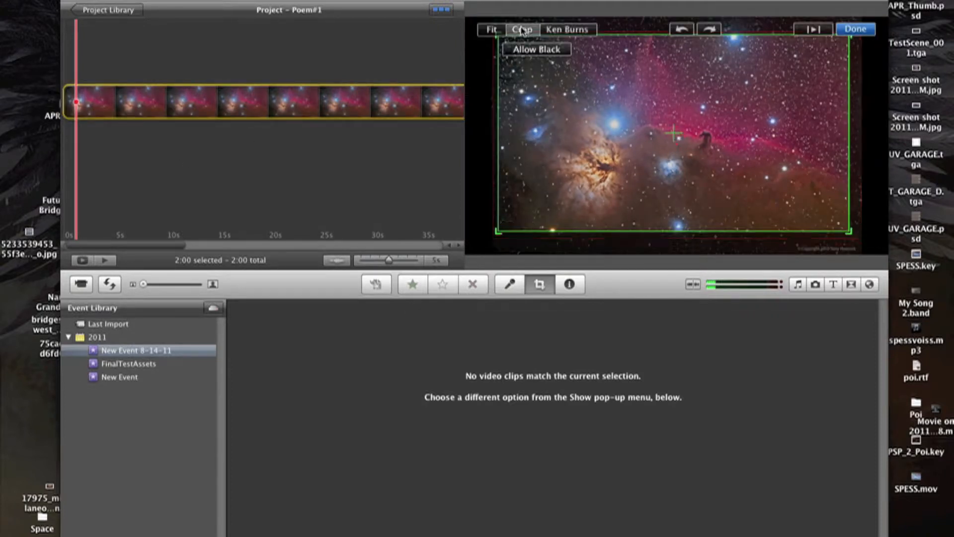
{"action": "left_click", "coordinate": [491, 30]}
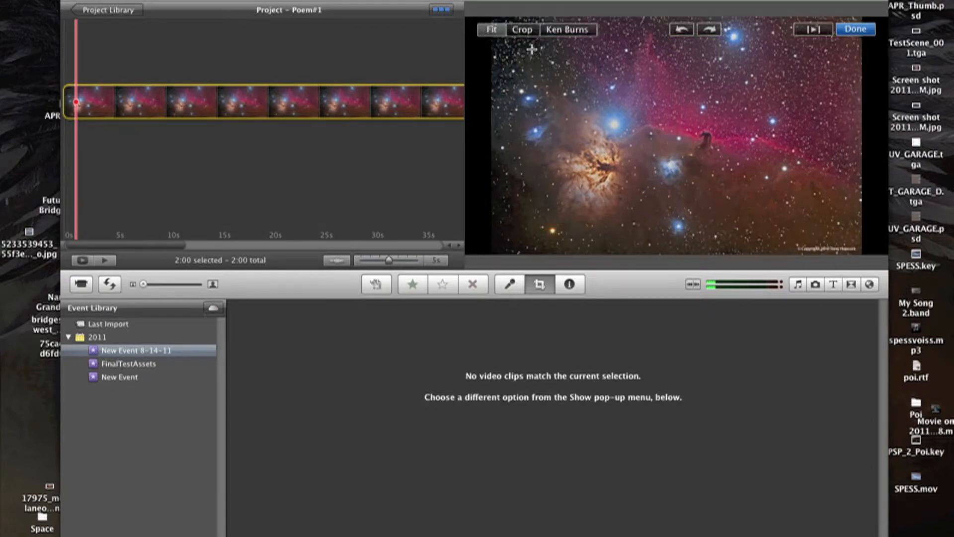
{"action": "left_click", "coordinate": [856, 28]}
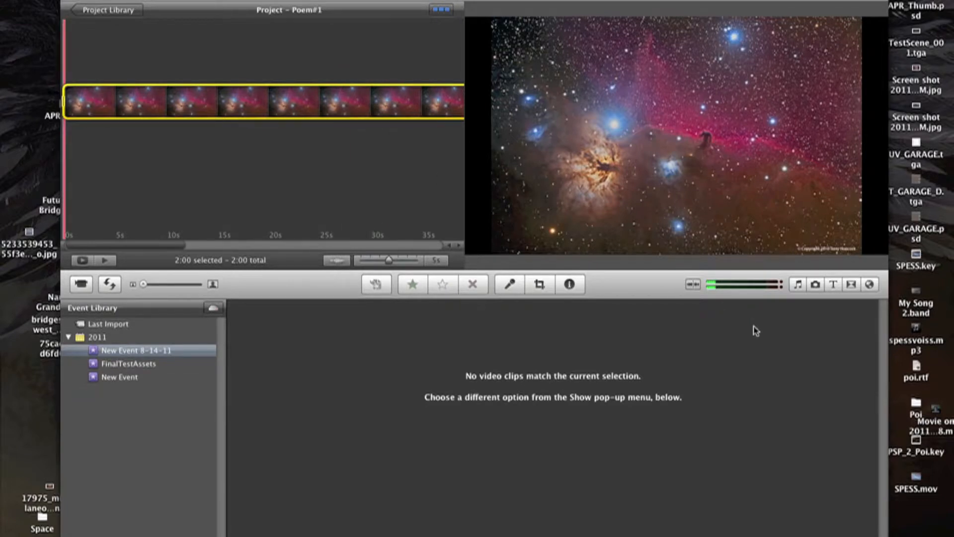
- Browse the title styles and place a Centered title at the start of the nebula clip
{"action": "left_click", "coordinate": [834, 285]}
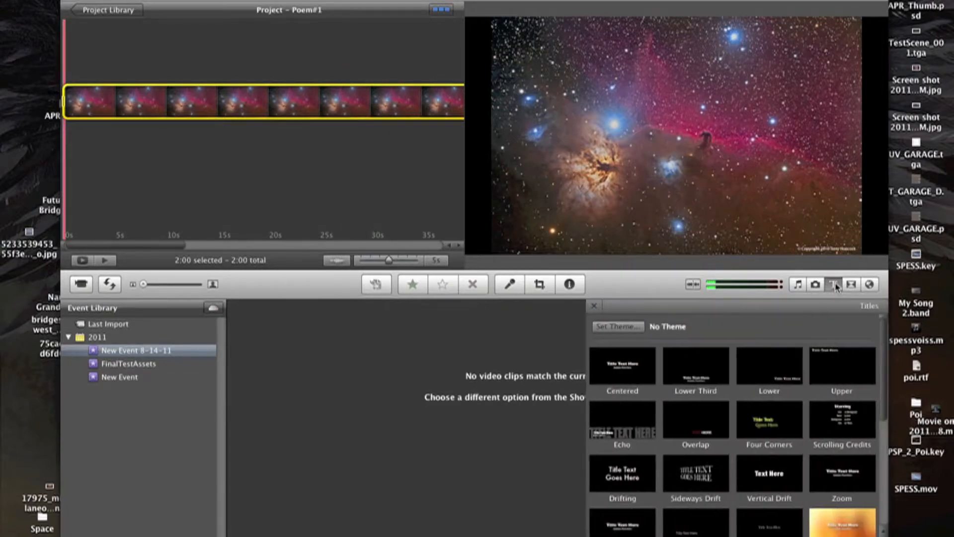
{"action": "left_click", "coordinate": [625, 373]}
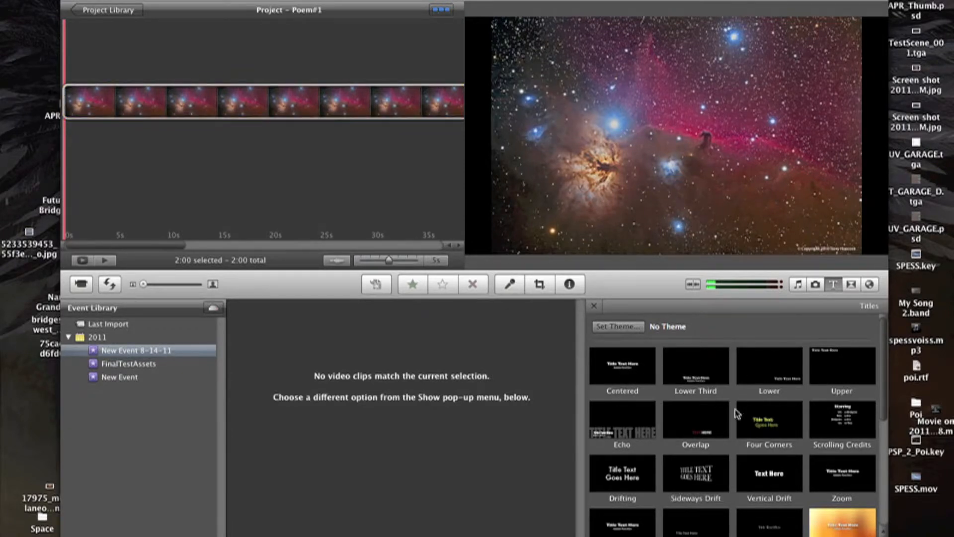
{"action": "scroll", "coordinate": [826, 420], "scroll_direction": "down", "scroll_amount": 2}
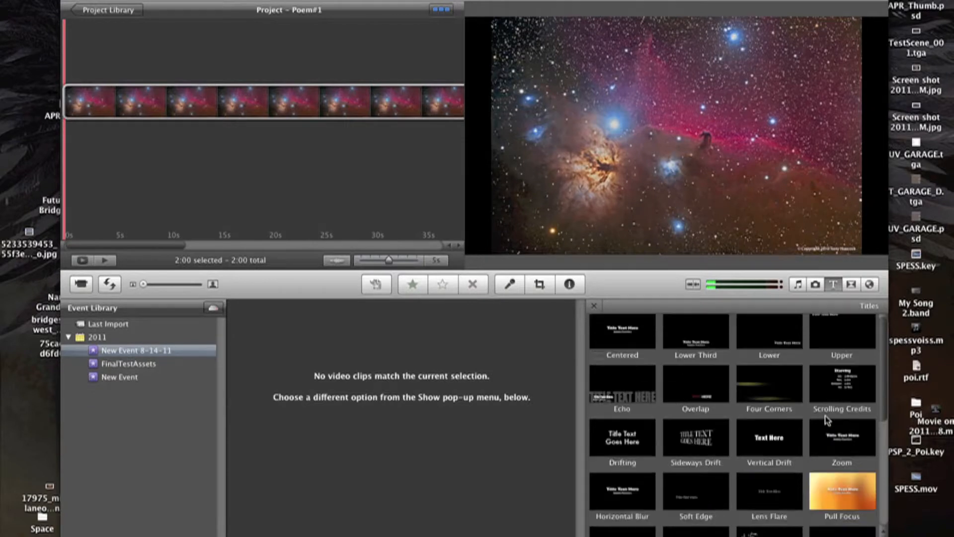
{"action": "scroll", "coordinate": [831, 419], "scroll_direction": "down", "scroll_amount": 5}
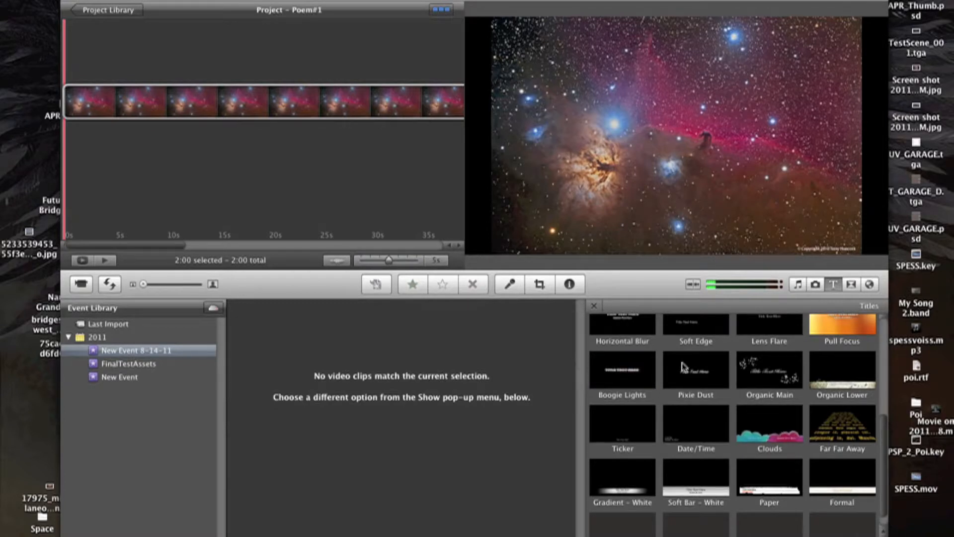
{"action": "scroll", "coordinate": [703, 372], "scroll_direction": "up", "scroll_amount": 2}
{"action": "scroll", "coordinate": [702, 372], "scroll_direction": "up", "scroll_amount": 4}
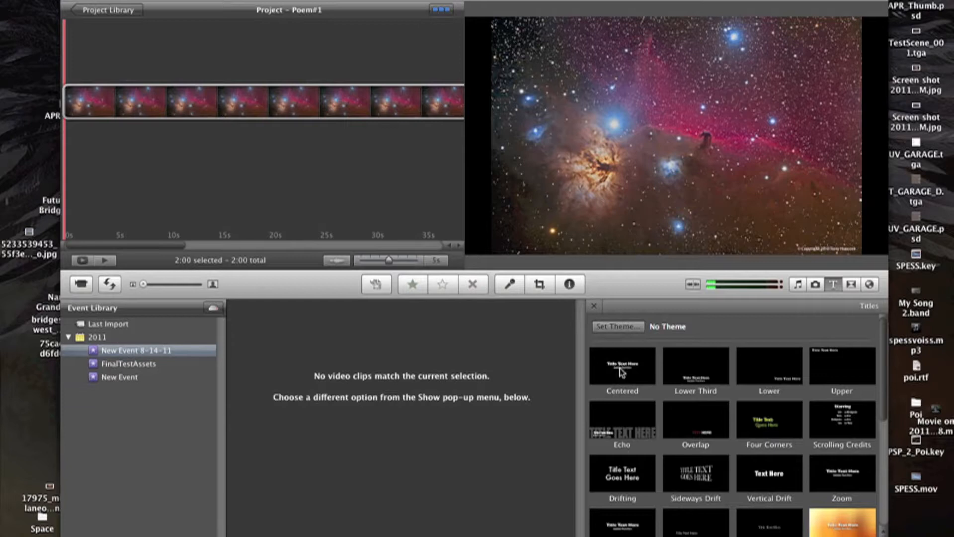
{"action": "left_click_drag", "start_coordinate": [620, 370], "coordinate": [77, 94]}
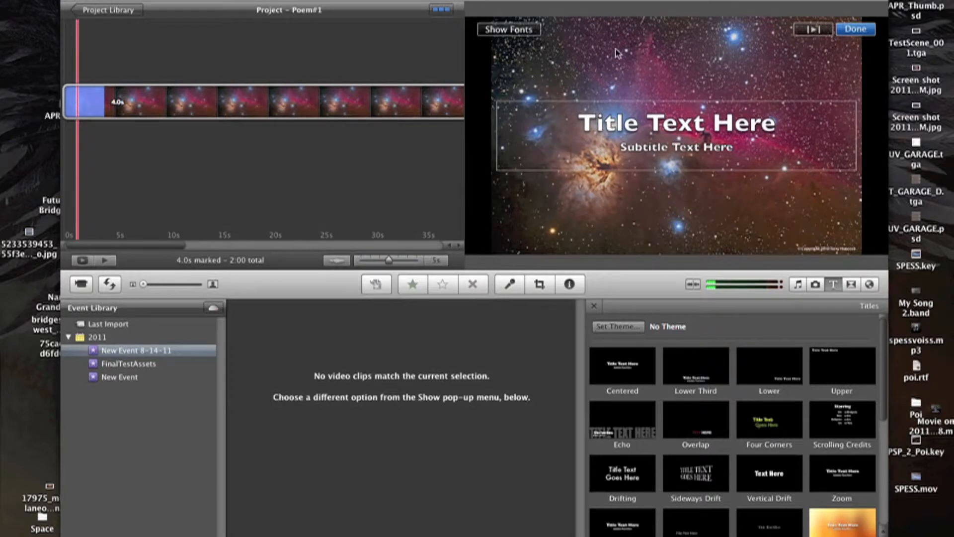
- Delete the subtitle placeholder line from the Centered title
{"action": "left_click_drag", "start_coordinate": [632, 0], "coordinate": [460, 47]}
{"action": "left_click_drag", "start_coordinate": [451, 198], "coordinate": [565, 198]}
{"action": "key", "text": "BackSpace"}
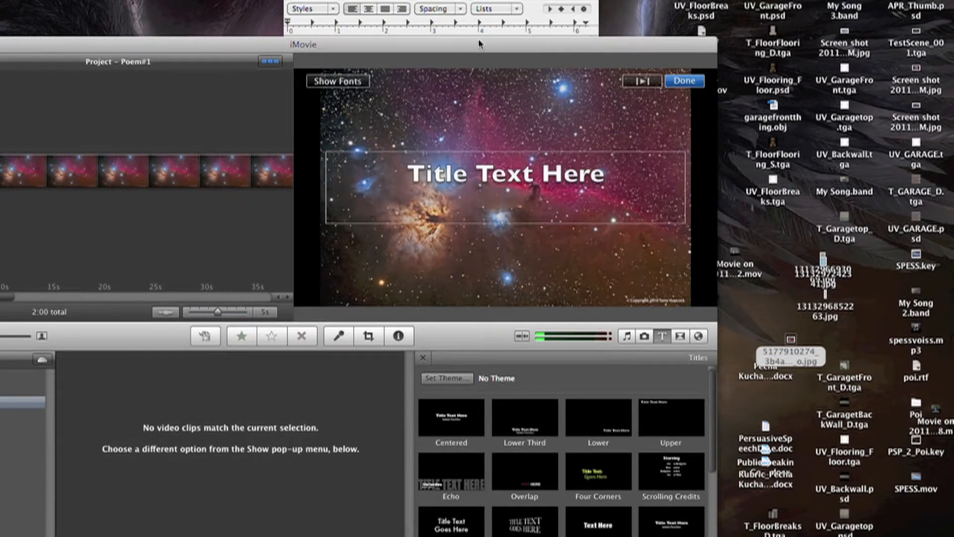
{"action": "key", "text": "BackSpace"}
- Replace the title placeholder with the poem document's first two lines, "we are the world walkers / and dreamers of space walking"
{"action": "left_click_drag", "start_coordinate": [455, 41], "coordinate": [449, 150]}
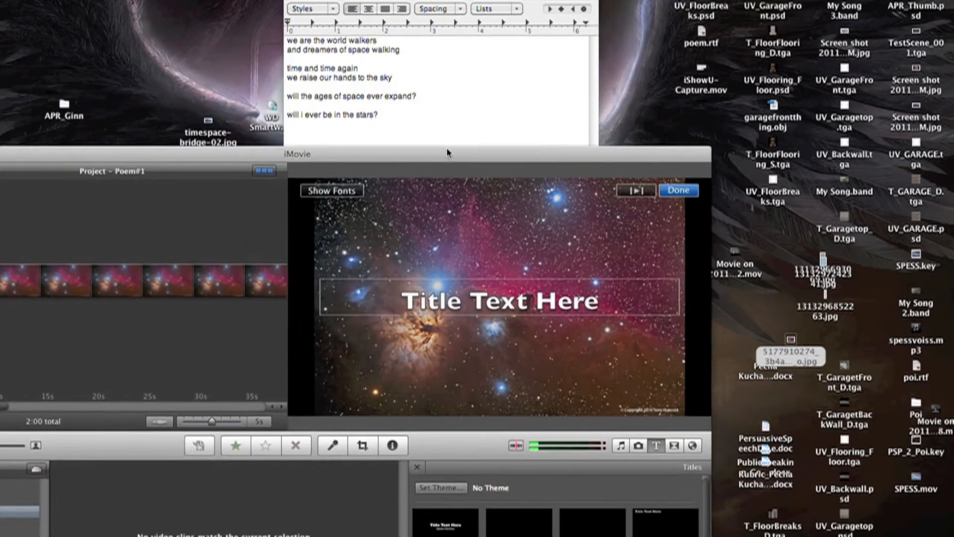
{"action": "left_click", "coordinate": [413, 87]}
{"action": "left_click_drag", "start_coordinate": [413, 53], "coordinate": [316, 27]}
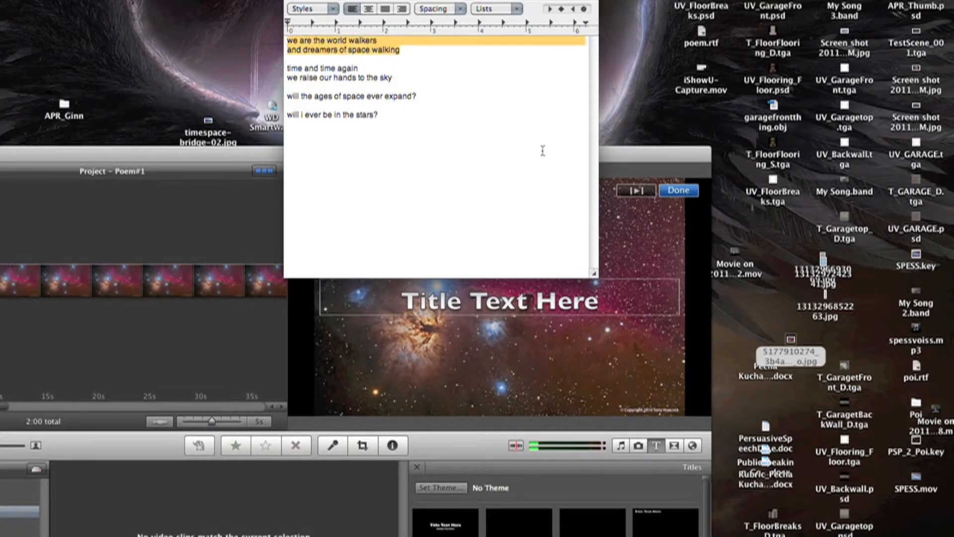
{"action": "left_click_drag", "start_coordinate": [614, 158], "coordinate": [692, 0]}
{"action": "triple_click", "coordinate": [573, 142]}
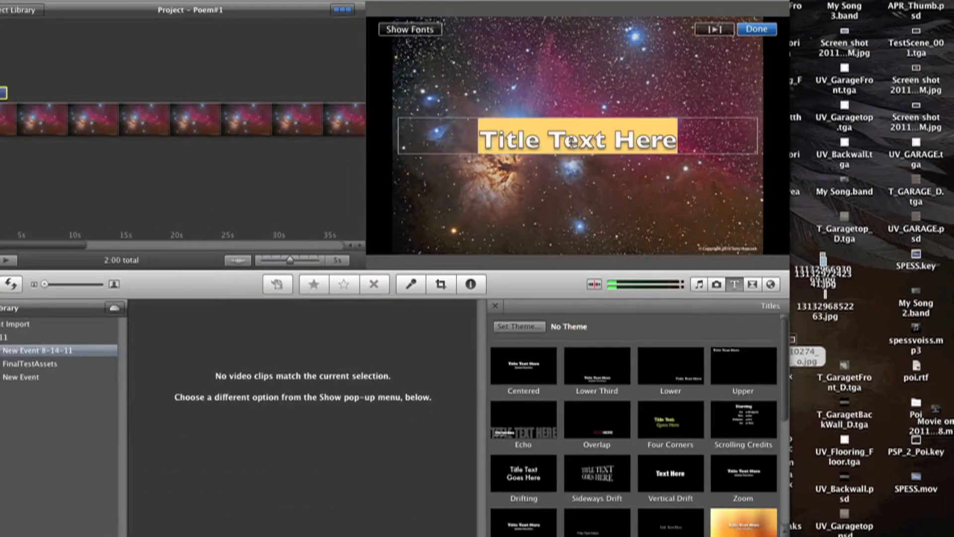
{"action": "type", "text": "We are the world walkers with dreamers of space walking"}
- Format the first title's text as Futura Medium in white at size 3, and play the title back
{"action": "key", "text": "super+a"}
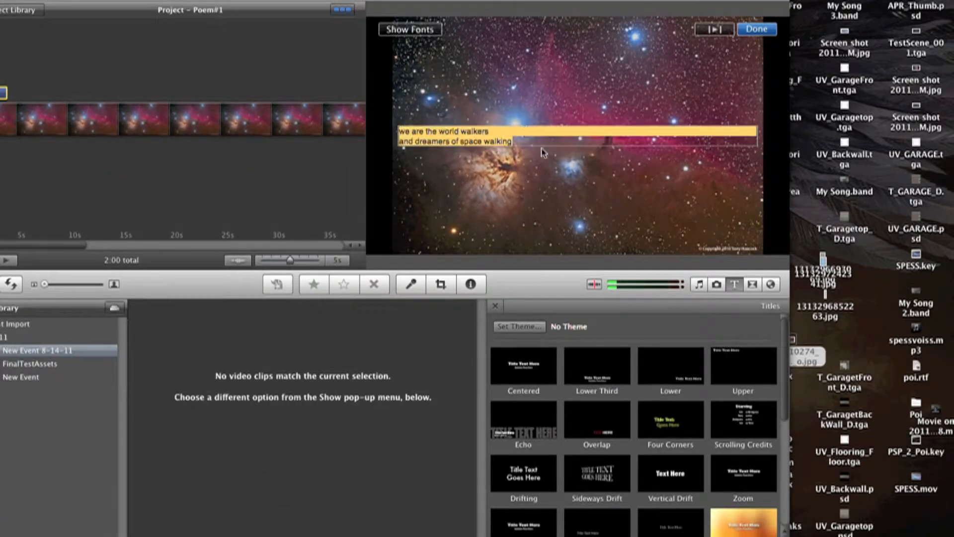
{"action": "left_click_drag", "start_coordinate": [591, 284], "coordinate": [674, 285]}
{"action": "left_click", "coordinate": [497, 31]}
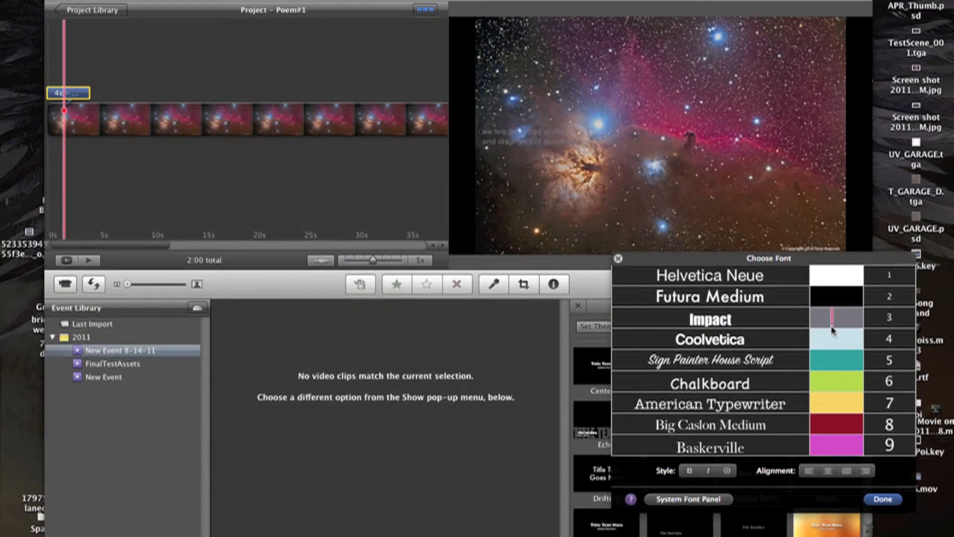
{"action": "left_click", "coordinate": [768, 301]}
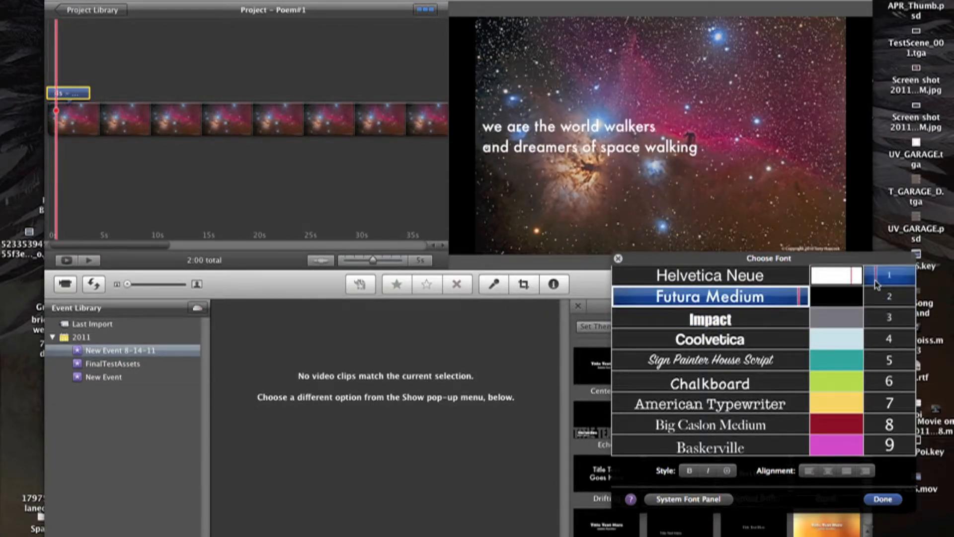
{"action": "left_click", "coordinate": [878, 319]}
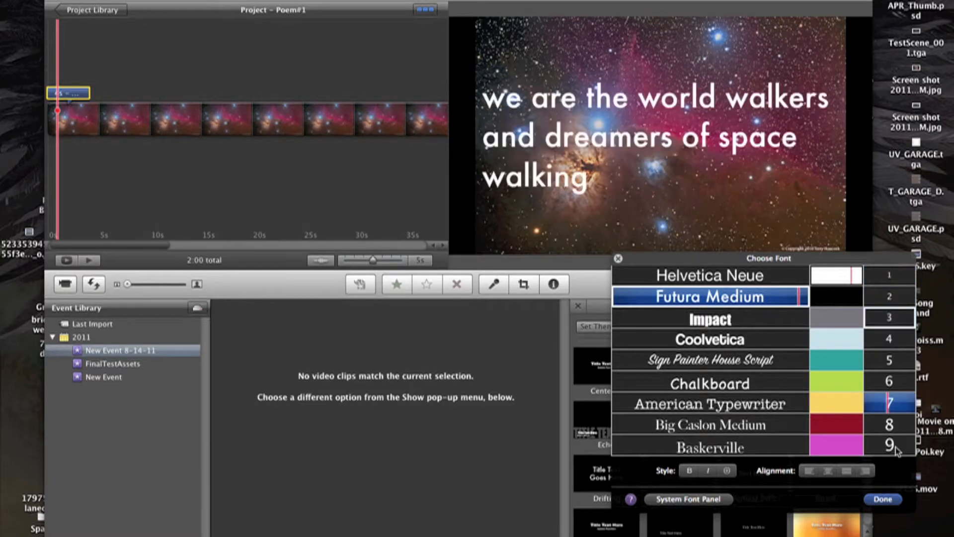
{"action": "left_click", "coordinate": [882, 498]}
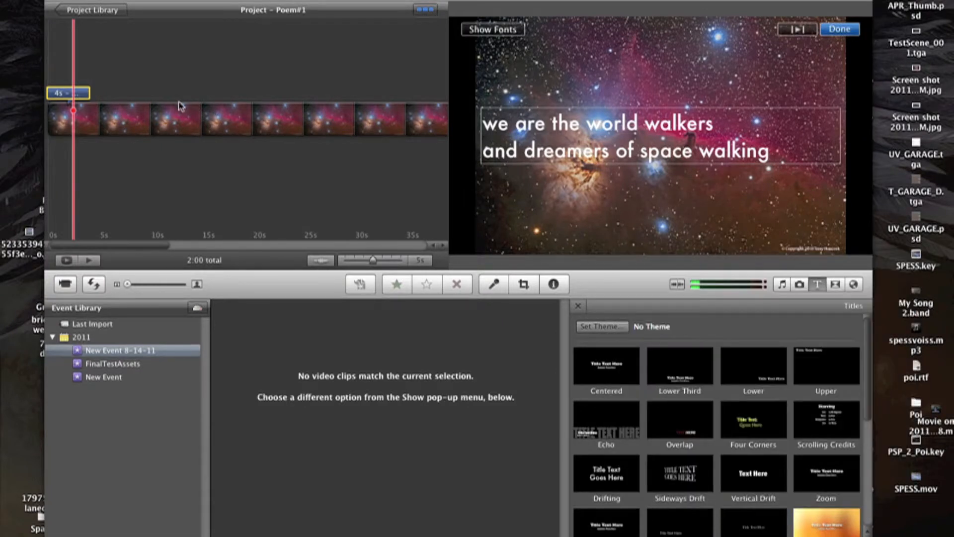
{"action": "left_click", "coordinate": [68, 77]}
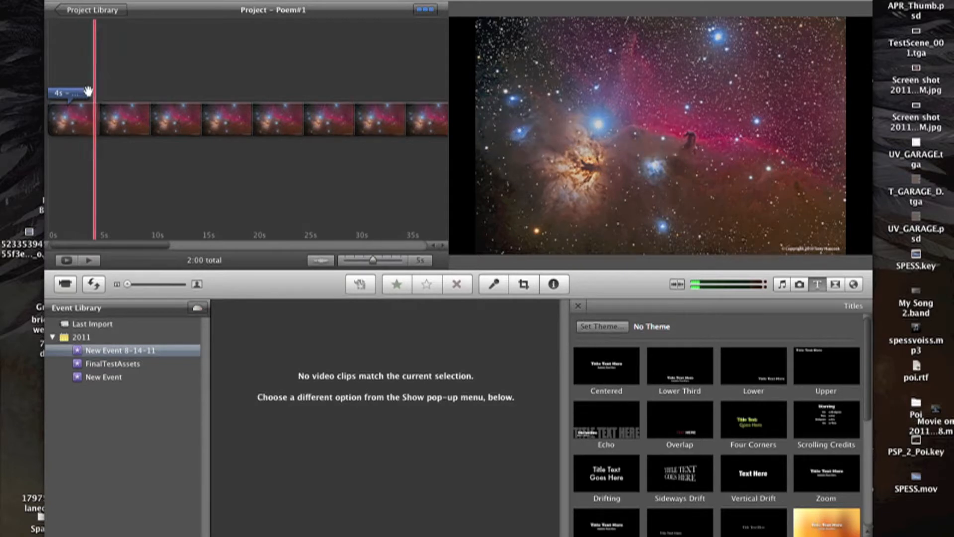
{"action": "key", "text": "space"}
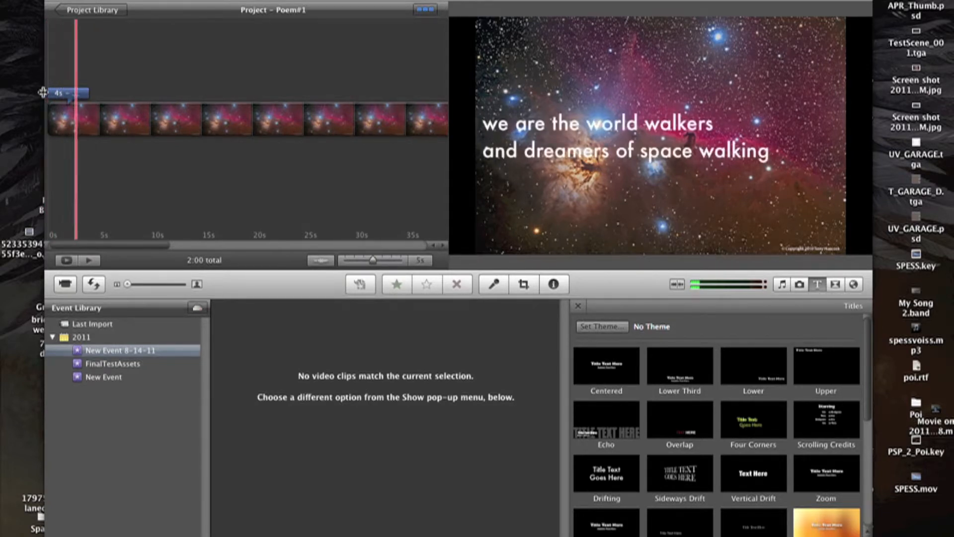
- Set the first title's fade in/out to a manual 1.0 second and preview the fade
{"action": "double_click", "coordinate": [68, 93]}
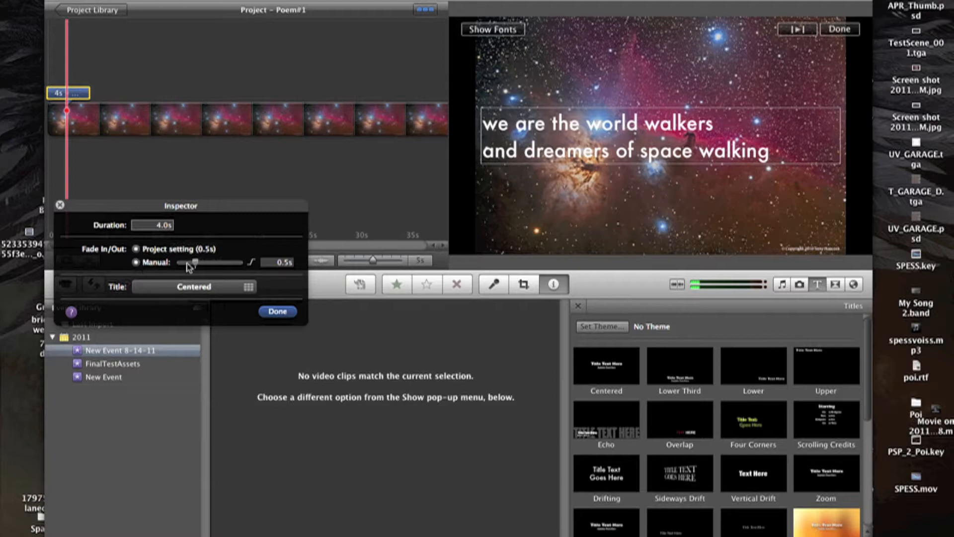
{"action": "left_click", "coordinate": [228, 263]}
{"action": "left_click", "coordinate": [280, 262]}
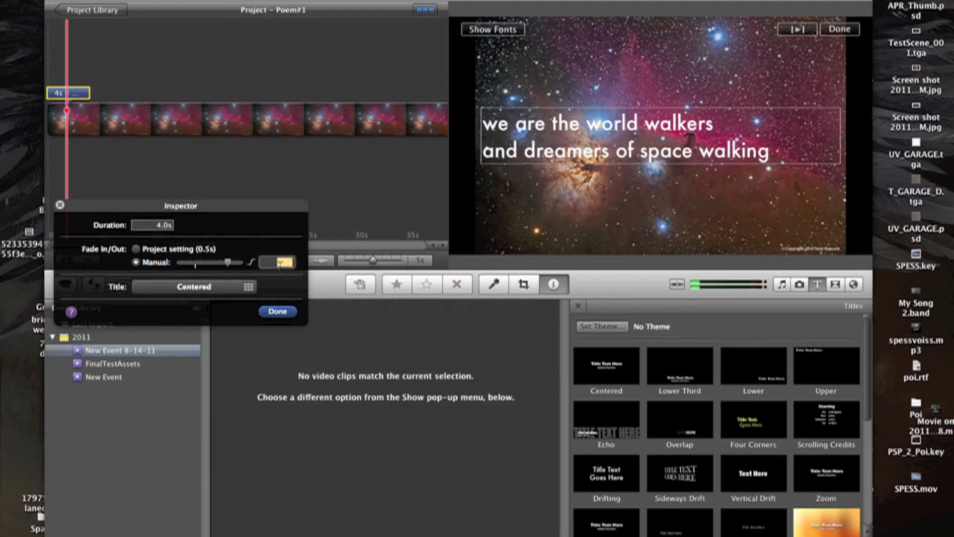
{"action": "type", "text": "1."}
{"action": "left_click", "coordinate": [274, 311]}
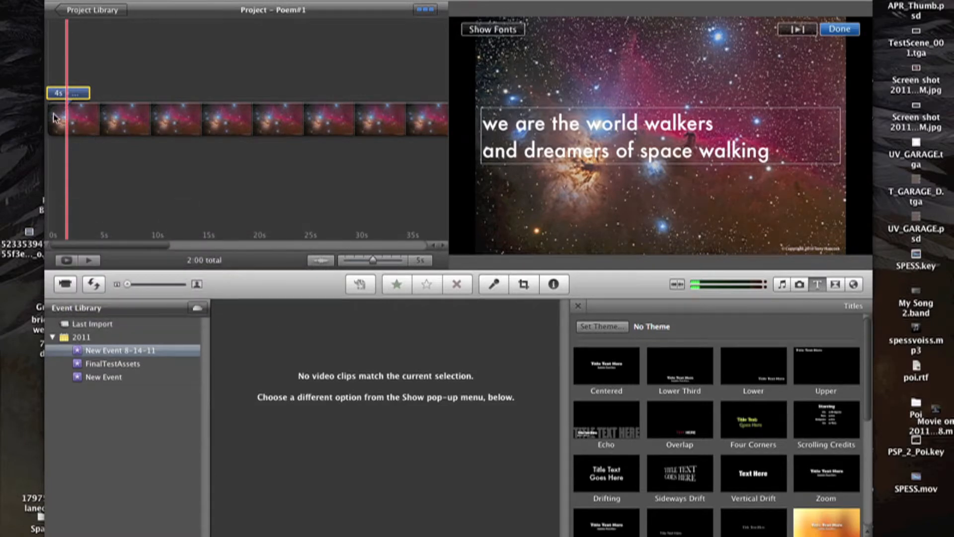
{"action": "left_click", "coordinate": [66, 75]}
{"action": "key", "text": "space"}
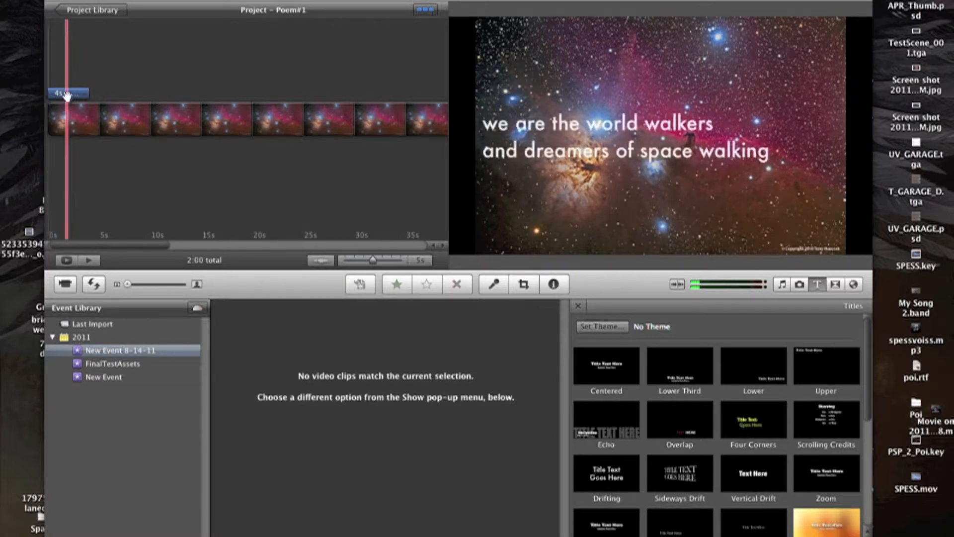
- Set the first title's duration to 6 seconds and play it back from the start of the clip
{"action": "left_click", "coordinate": [68, 94]}
{"action": "double_click", "coordinate": [67, 93]}
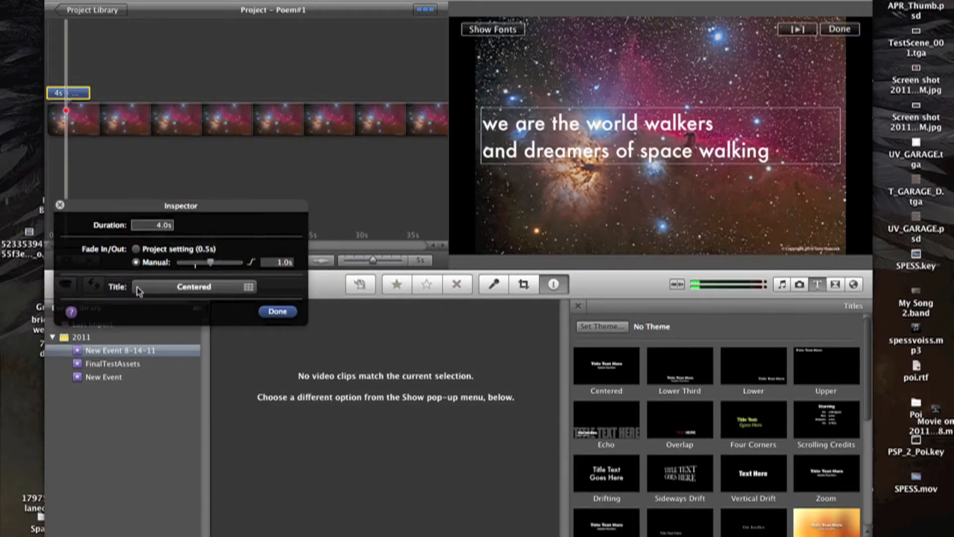
{"action": "double_click", "coordinate": [158, 225]}
{"action": "type", "text": "5"}
{"action": "left_click", "coordinate": [278, 312]}
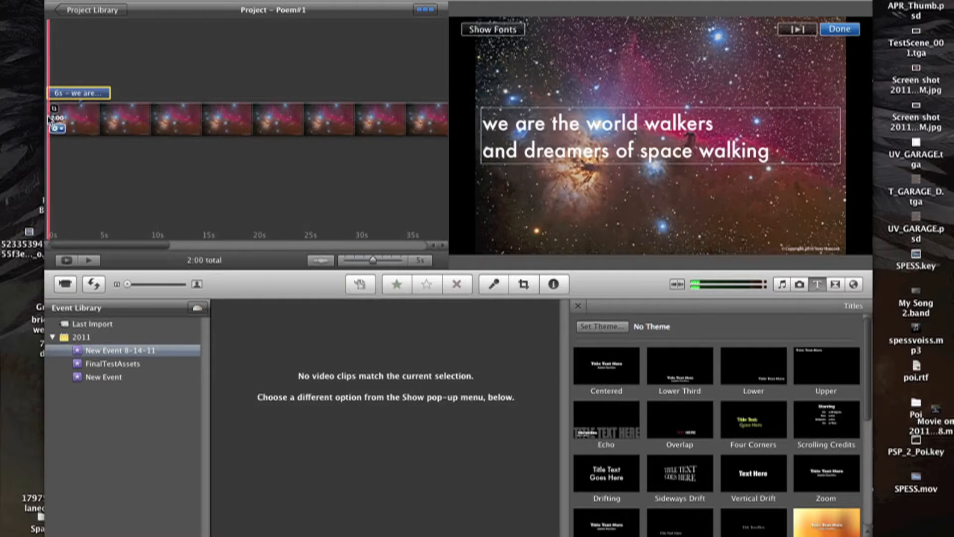
{"action": "key", "text": "space"}
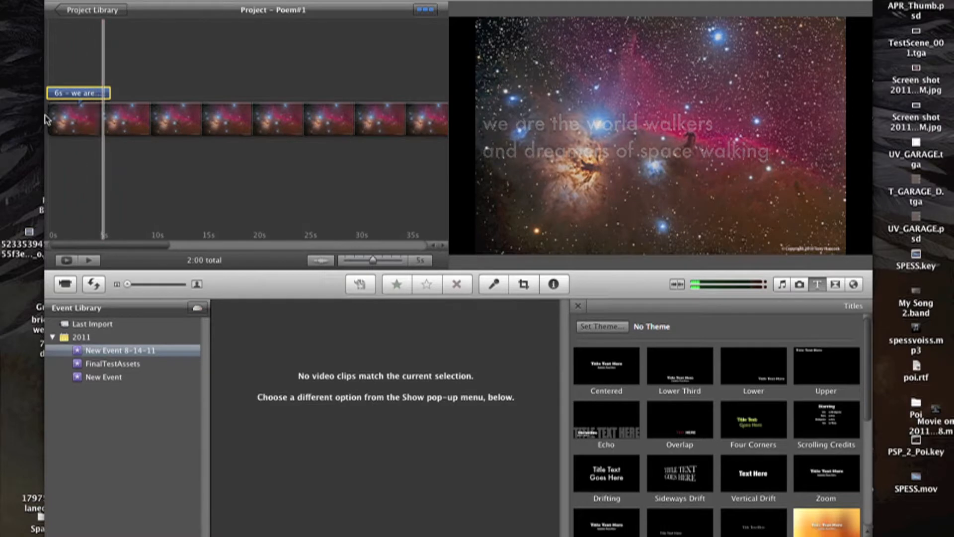
{"action": "left_click", "coordinate": [196, 171]}
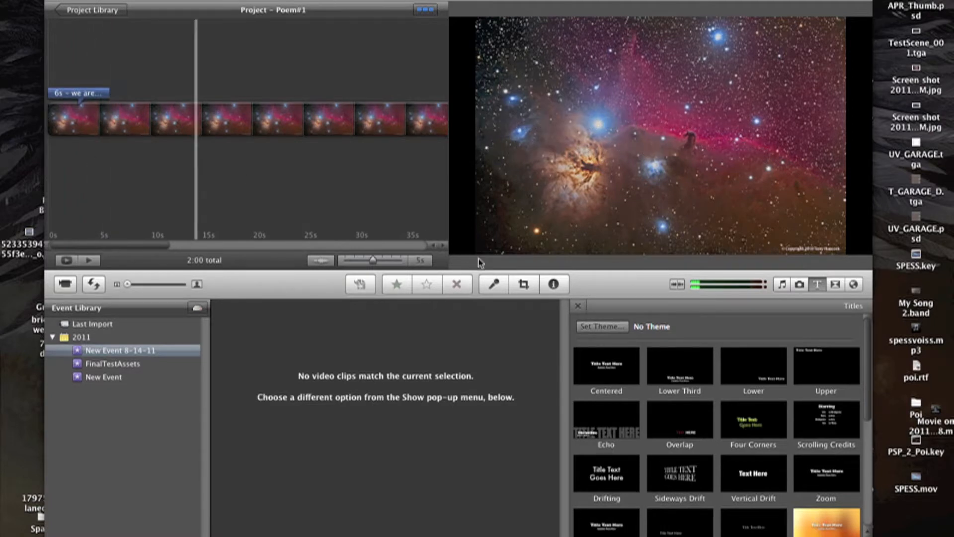
- Add a second Centered title directly after the first one and delete its subtitle placeholder
{"action": "left_click_drag", "start_coordinate": [616, 366], "coordinate": [120, 130]}
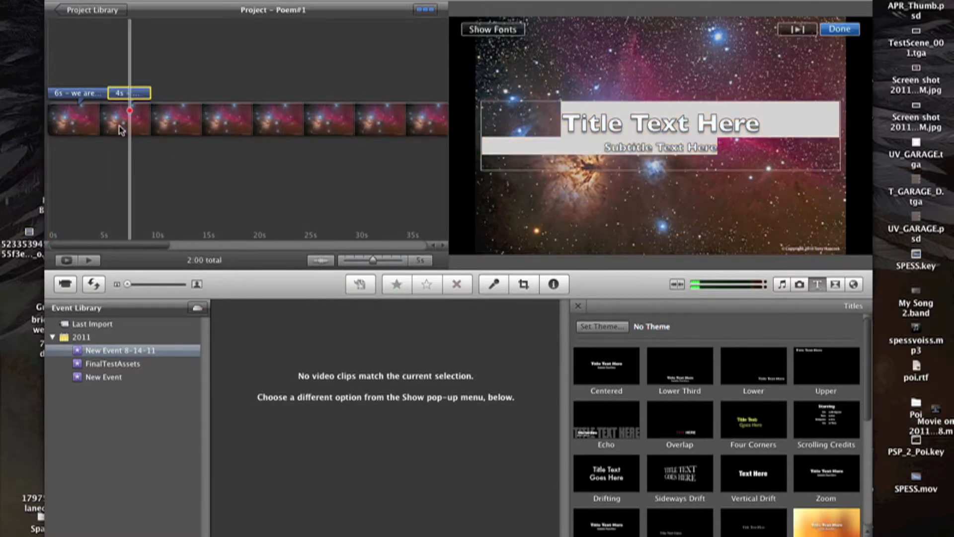
{"action": "double_click", "coordinate": [649, 148]}
{"action": "key", "text": "super+a"}
{"action": "key", "text": "BackSpace"}
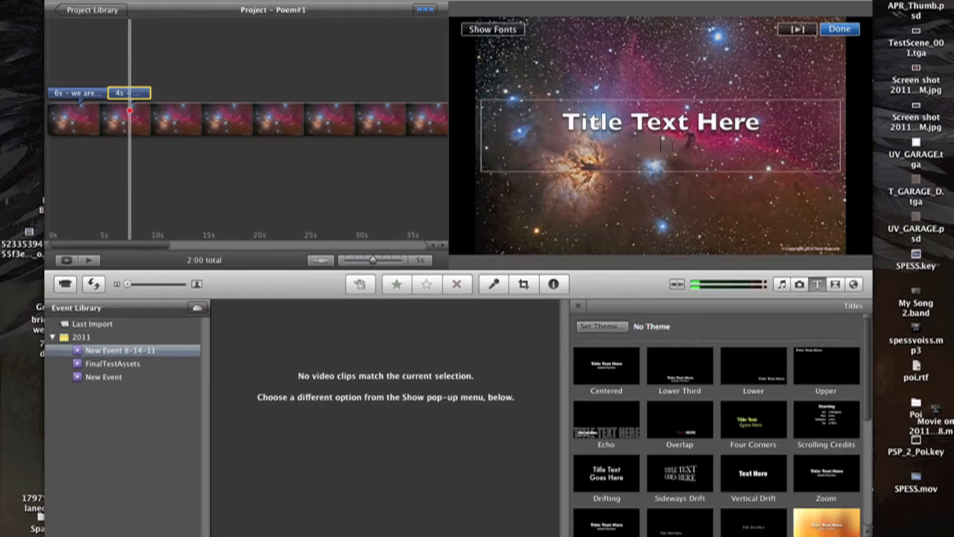
- Set the second title's duration to 6.0 seconds and its fade in/out to 1 second
{"action": "double_click", "coordinate": [130, 92]}
{"action": "left_click", "coordinate": [162, 226]}
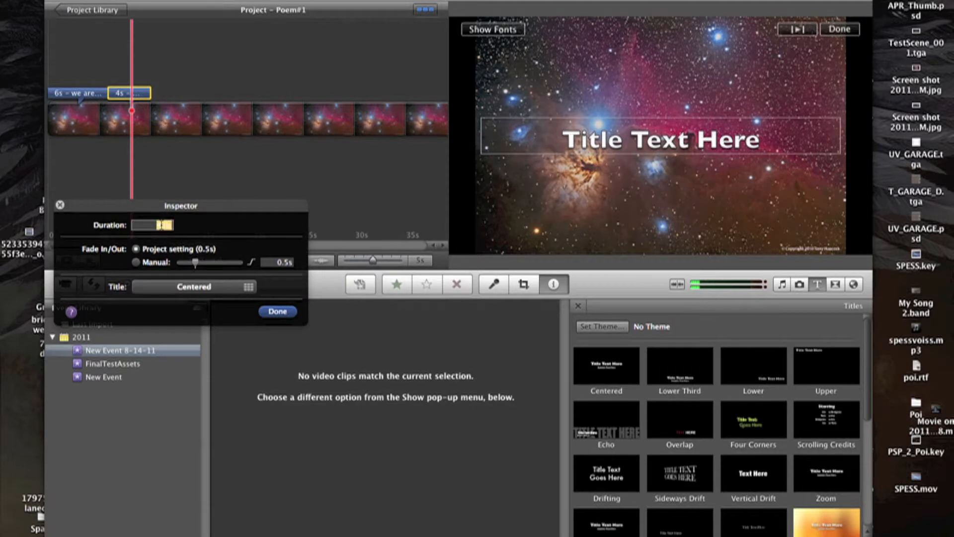
{"action": "type", "text": "6.0"}
{"action": "type", "text": "s"}
{"action": "key", "text": "Return"}
{"action": "left_click", "coordinate": [282, 260]}
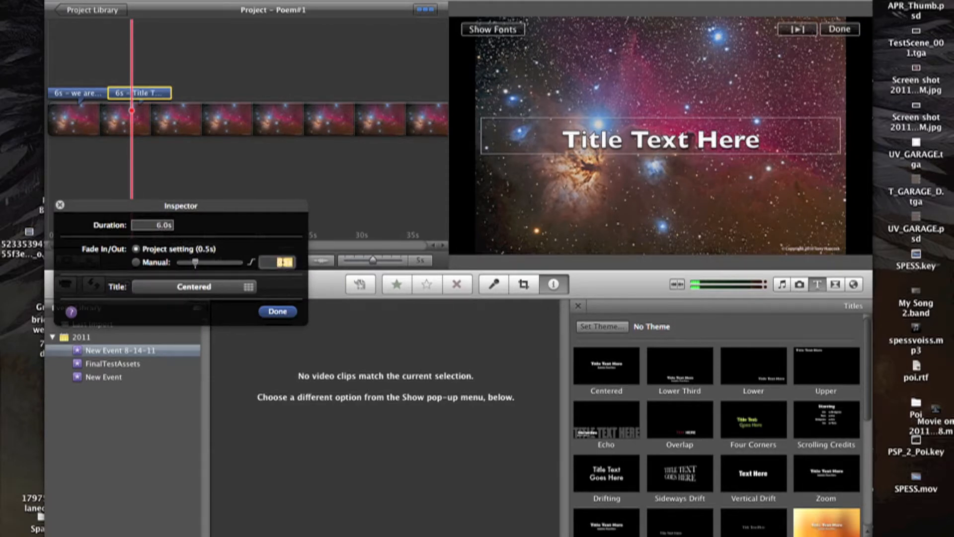
{"action": "type", "text": "1s"}
{"action": "key", "text": "Return"}
{"action": "left_click", "coordinate": [278, 308]}
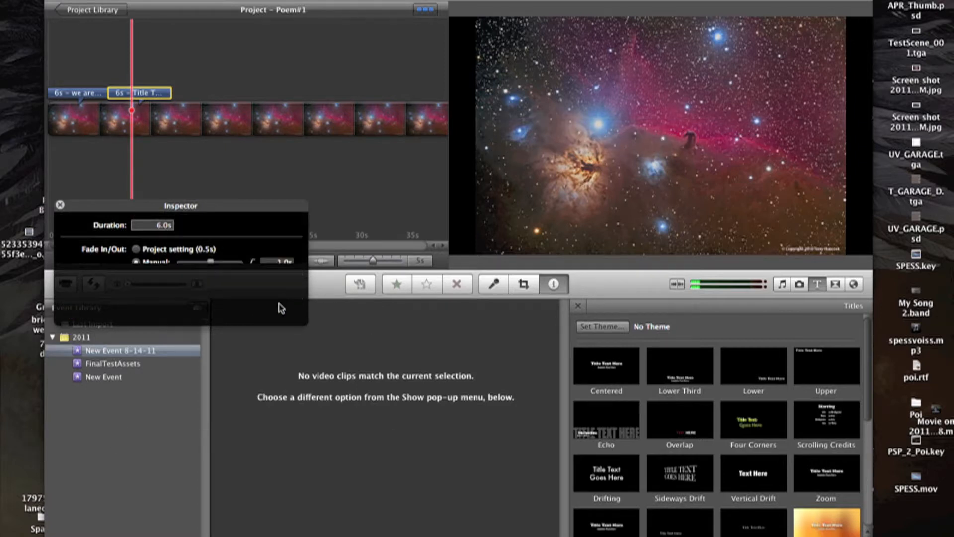
{"action": "left_click", "coordinate": [60, 205]}
- Copy "time and time again / we raise our hands to the sky" from the poem document into the second title, replacing its placeholder
{"action": "left_click", "coordinate": [148, 93]}
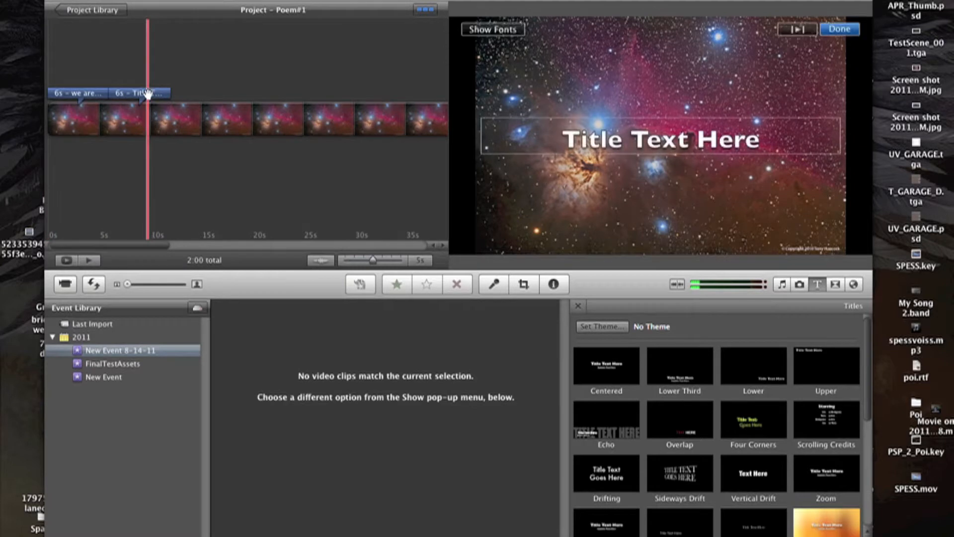
{"action": "left_click", "coordinate": [147, 94]}
{"action": "left_click_drag", "start_coordinate": [384, 0], "coordinate": [372, 116]}
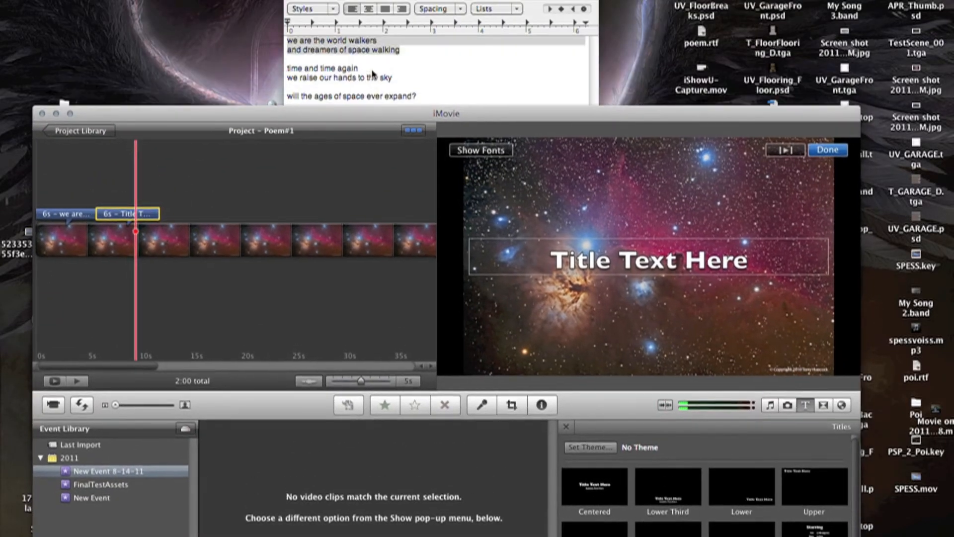
{"action": "left_click", "coordinate": [373, 73]}
{"action": "left_click_drag", "start_coordinate": [392, 78], "coordinate": [286, 70]}
{"action": "key", "text": "super+c"}
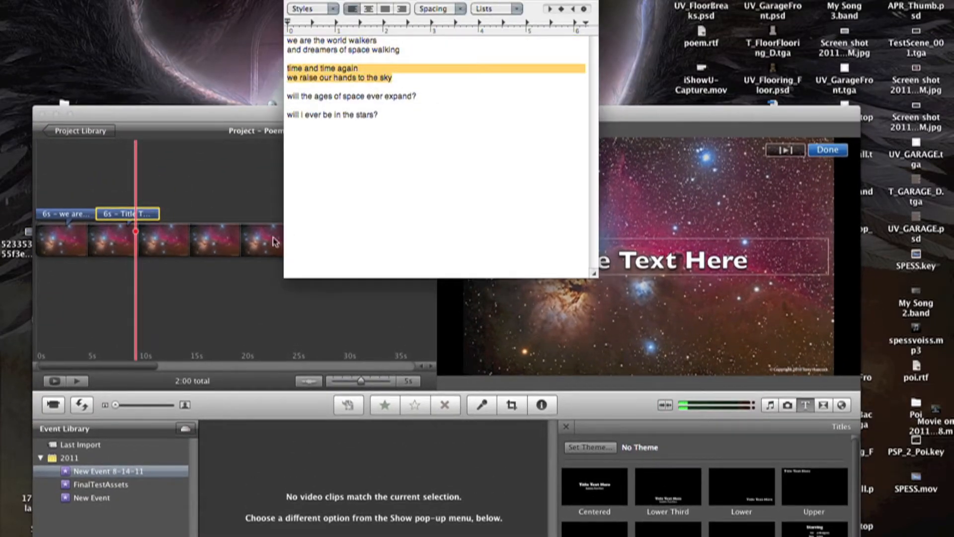
{"action": "left_click_drag", "start_coordinate": [257, 117], "coordinate": [256, 0]}
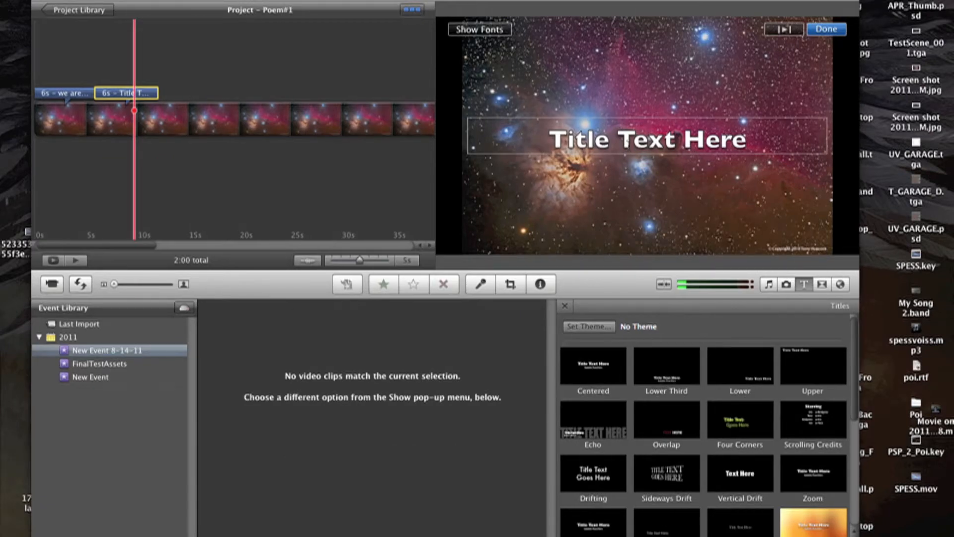
{"action": "left_click", "coordinate": [629, 144]}
{"action": "key", "text": "super+v"}
- Format the second title's text as Futura Medium in white at size 3, and play both titles from the project's start
{"action": "key", "text": "super+a"}
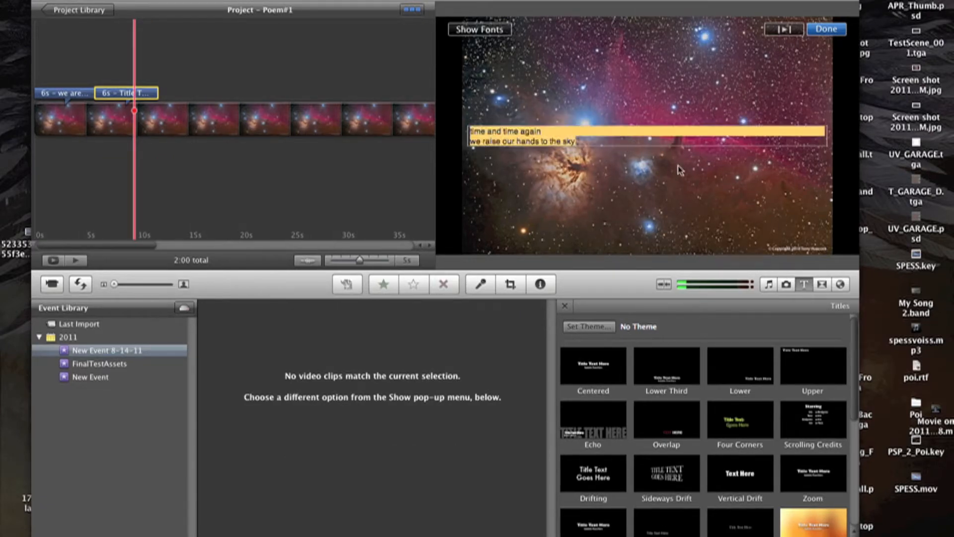
{"action": "left_click", "coordinate": [478, 29]}
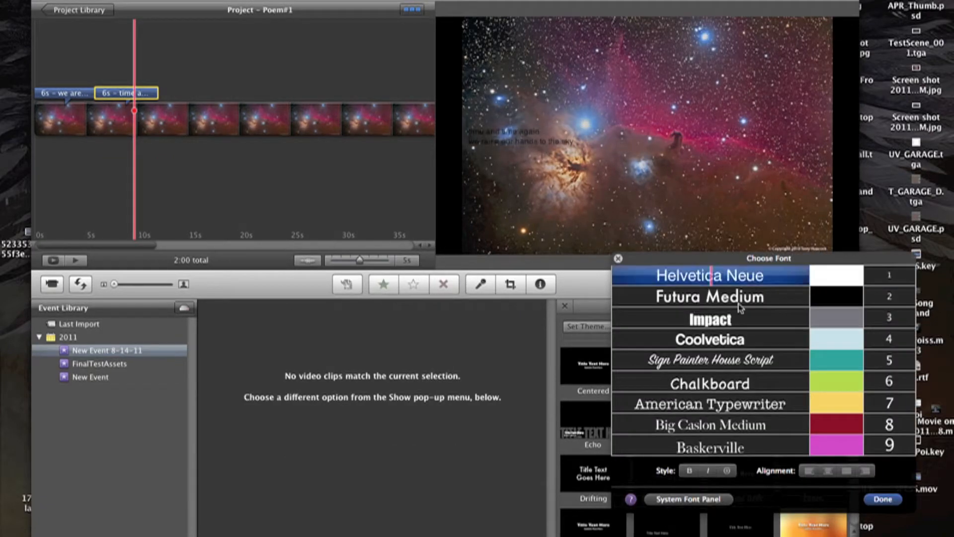
{"action": "left_click", "coordinate": [767, 299]}
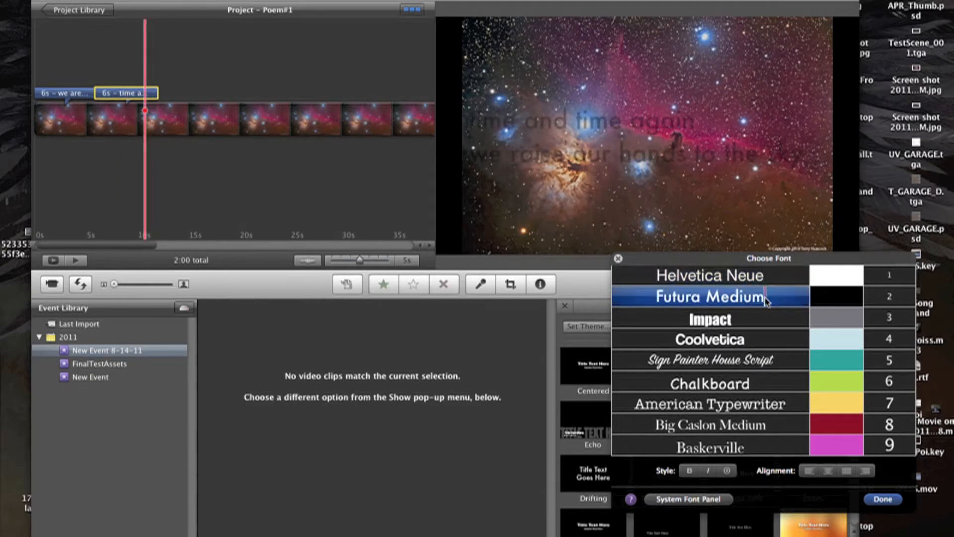
{"action": "left_click", "coordinate": [841, 272]}
{"action": "left_click", "coordinate": [883, 301]}
{"action": "left_click", "coordinate": [883, 317]}
{"action": "left_click", "coordinate": [884, 339]}
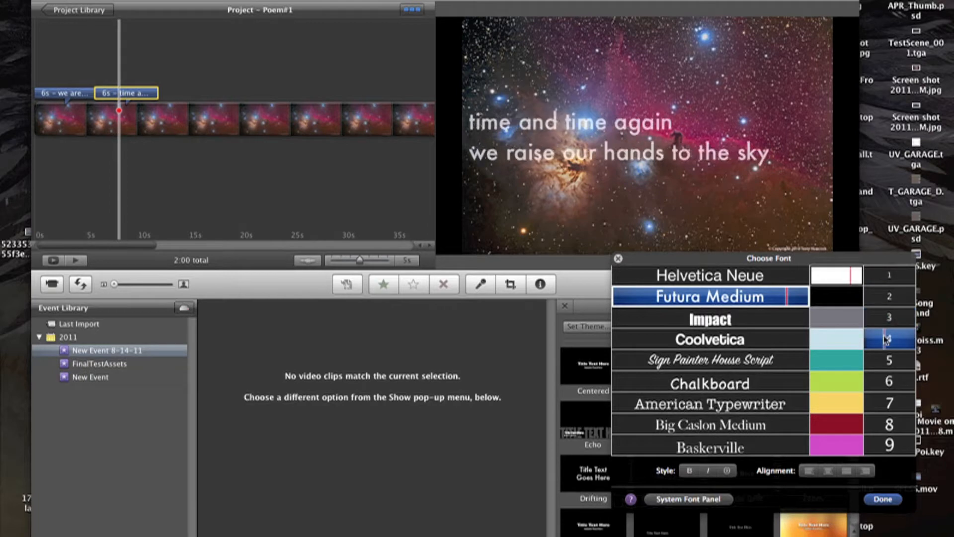
{"action": "left_click", "coordinate": [885, 318]}
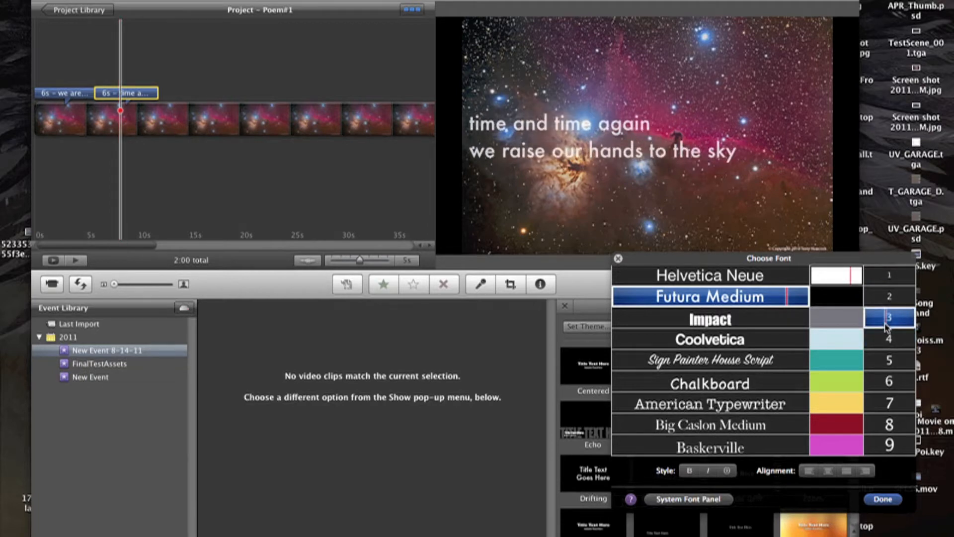
{"action": "left_click", "coordinate": [889, 501]}
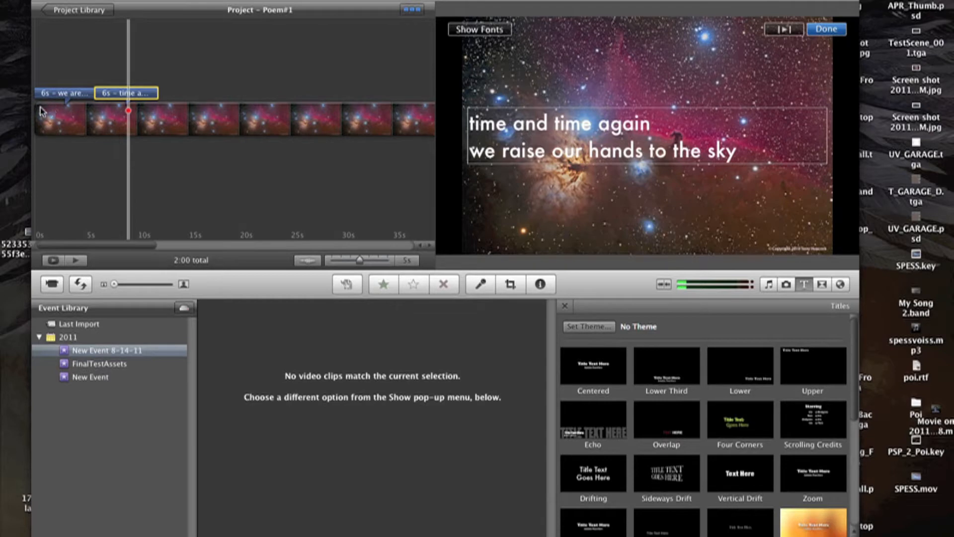
{"action": "left_click", "coordinate": [826, 28]}
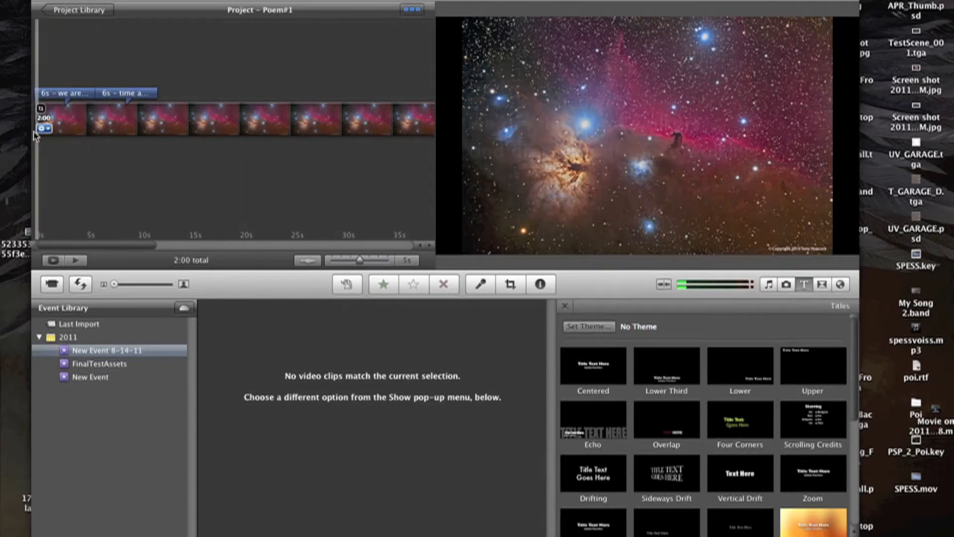
{"action": "key", "text": "space"}
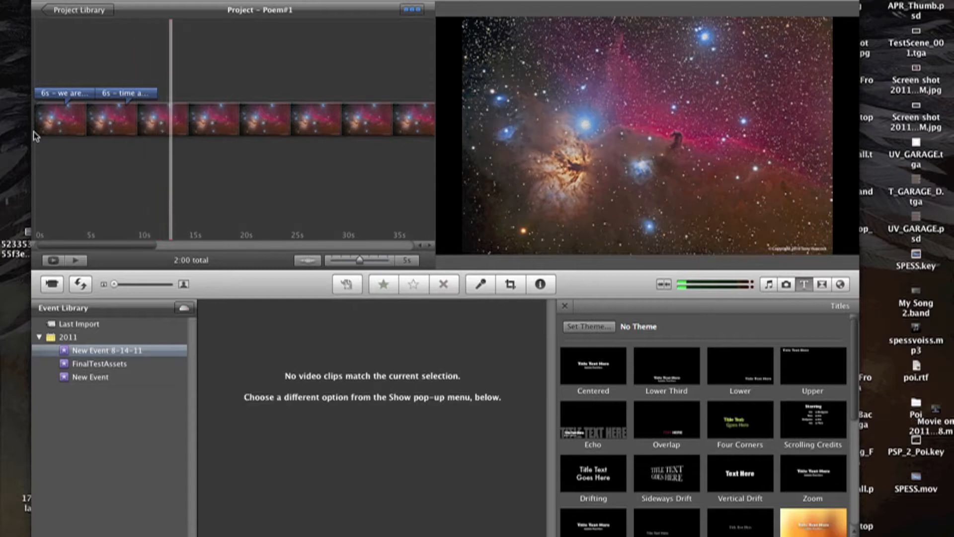
- Add a Lower title at about 14 seconds, lasting 6.0 seconds with a manual fade in/out of 1 second
{"action": "left_click", "coordinate": [35, 134]}
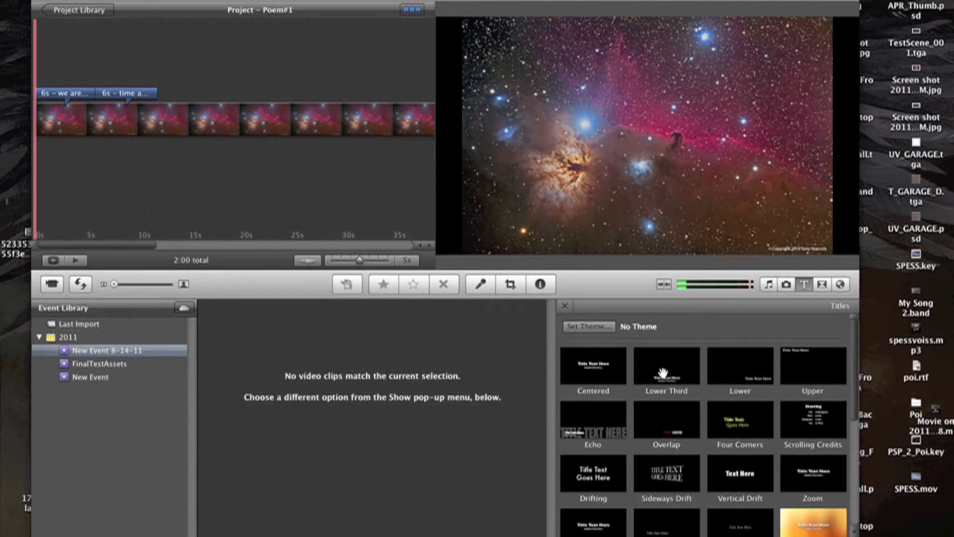
{"action": "left_click_drag", "start_coordinate": [750, 375], "coordinate": [200, 96]}
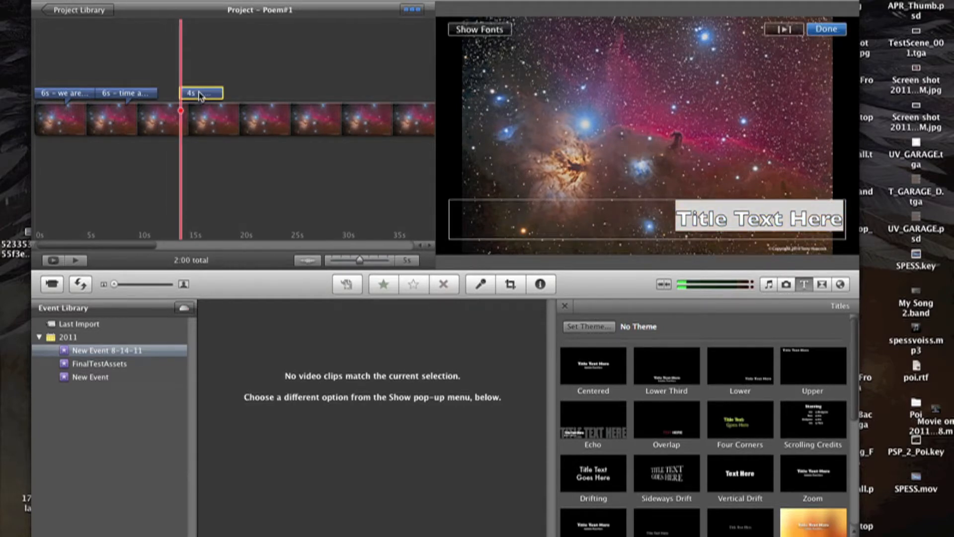
{"action": "double_click", "coordinate": [200, 95]}
{"action": "double_click", "coordinate": [157, 226]}
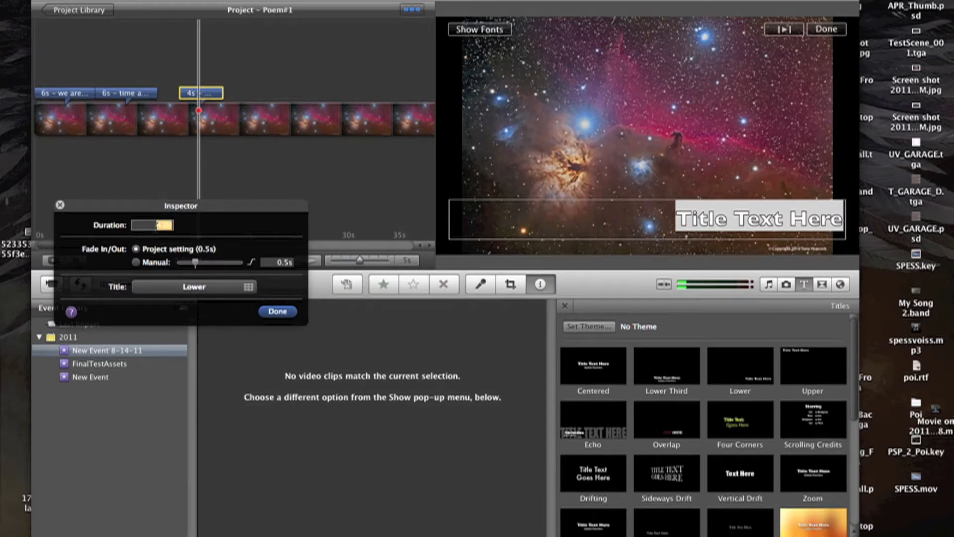
{"action": "type", "text": "6"}
{"action": "key", "text": "Tab"}
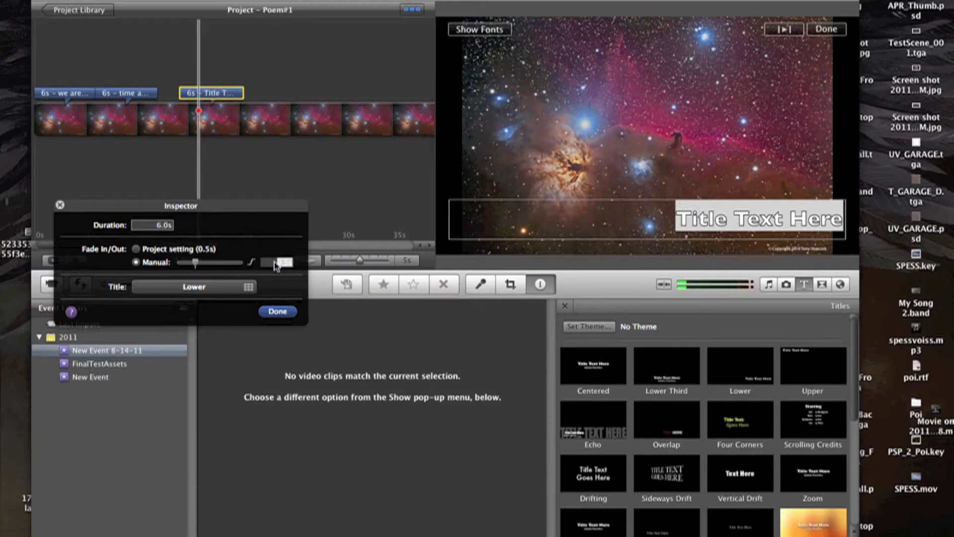
{"action": "type", "text": "1s"}
{"action": "key", "text": "Return"}
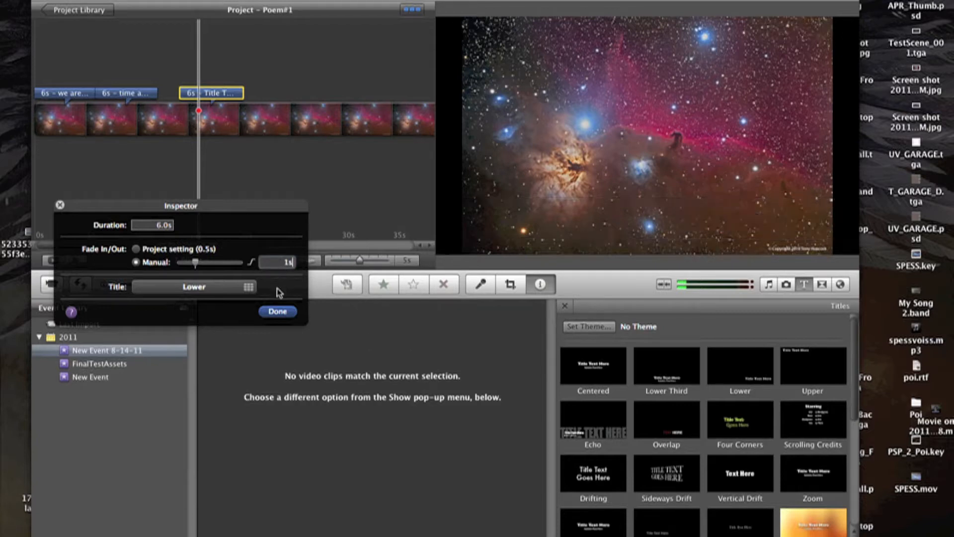
{"action": "left_click", "coordinate": [61, 205]}
- Copy "will the ages of space ever expand?" from the poem document into the third title, replacing its placeholder
{"action": "left_click", "coordinate": [221, 92]}
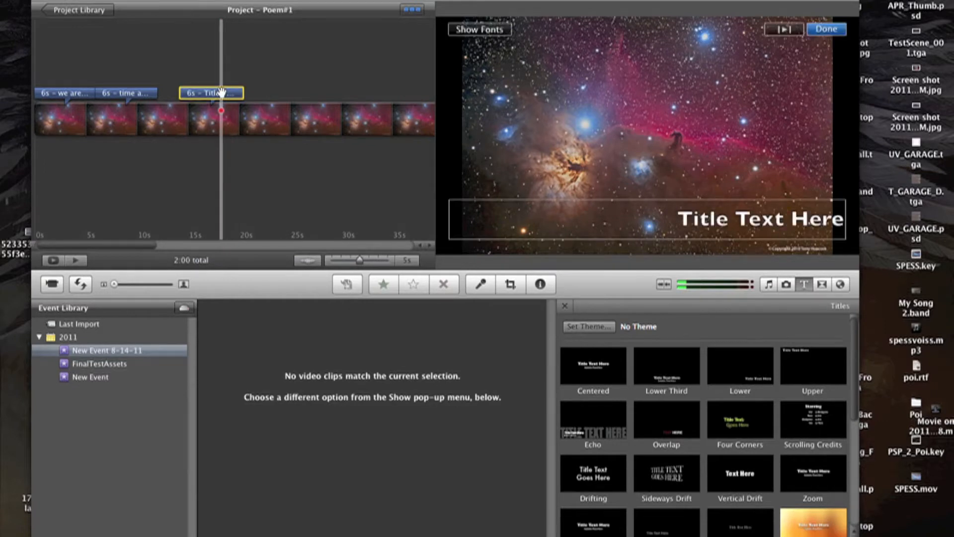
{"action": "left_click_drag", "start_coordinate": [598, 3], "coordinate": [592, 186]}
{"action": "left_click", "coordinate": [418, 121]}
{"action": "left_click", "coordinate": [419, 96]}
{"action": "left_click_drag", "start_coordinate": [418, 96], "coordinate": [295, 96]}
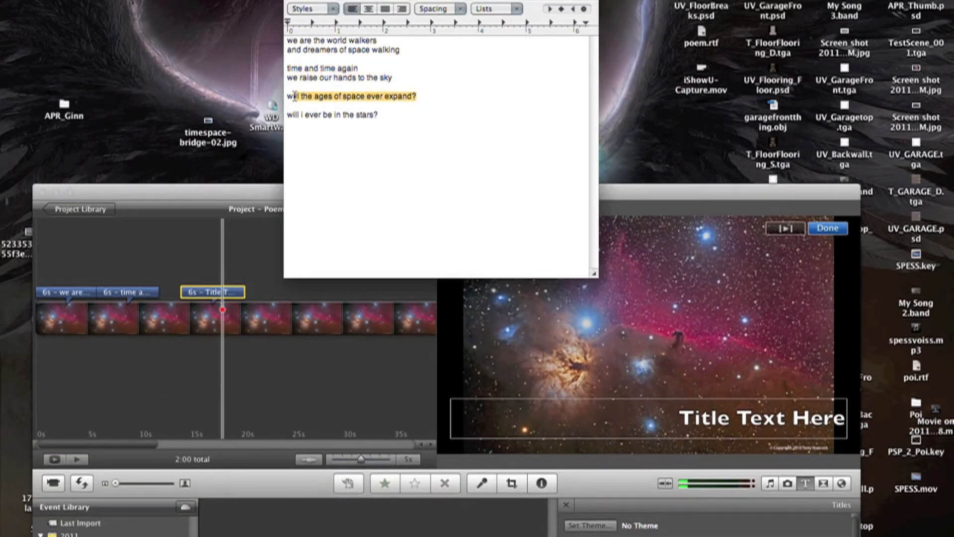
{"action": "left_click_drag", "start_coordinate": [634, 202], "coordinate": [631, 4]}
{"action": "left_click", "coordinate": [723, 223]}
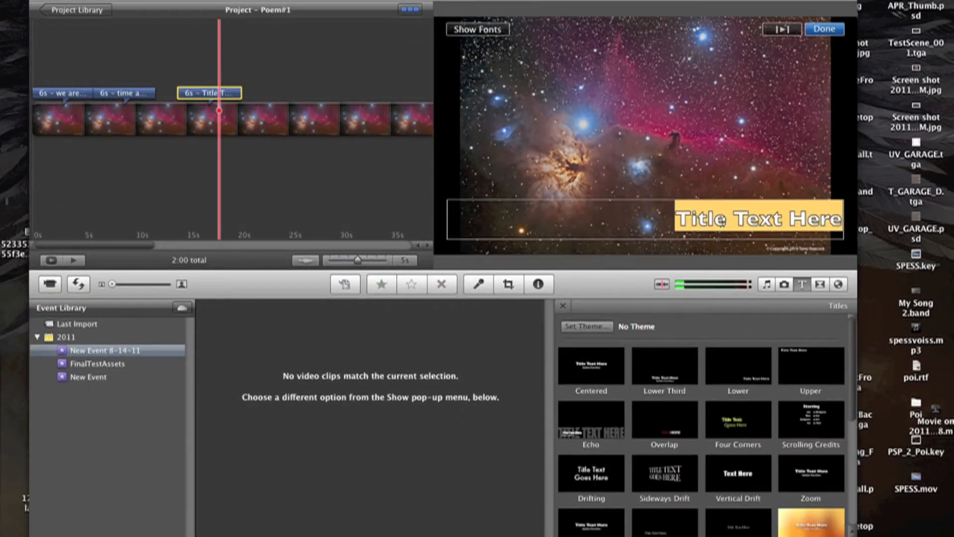
{"action": "key", "text": "super+v"}
- Format the third title's text as Futura Medium in white at size 3, aligned right
{"action": "left_click", "coordinate": [716, 229]}
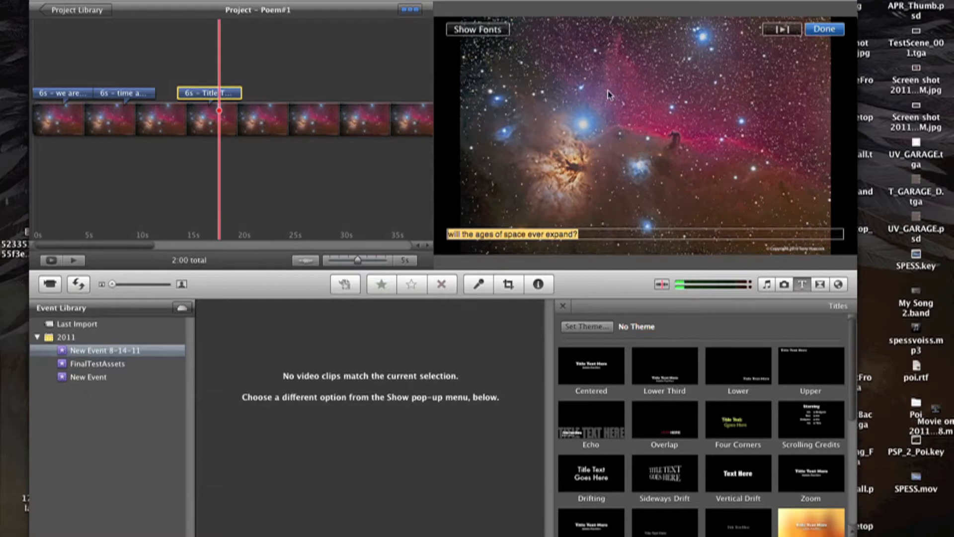
{"action": "left_click", "coordinate": [487, 28]}
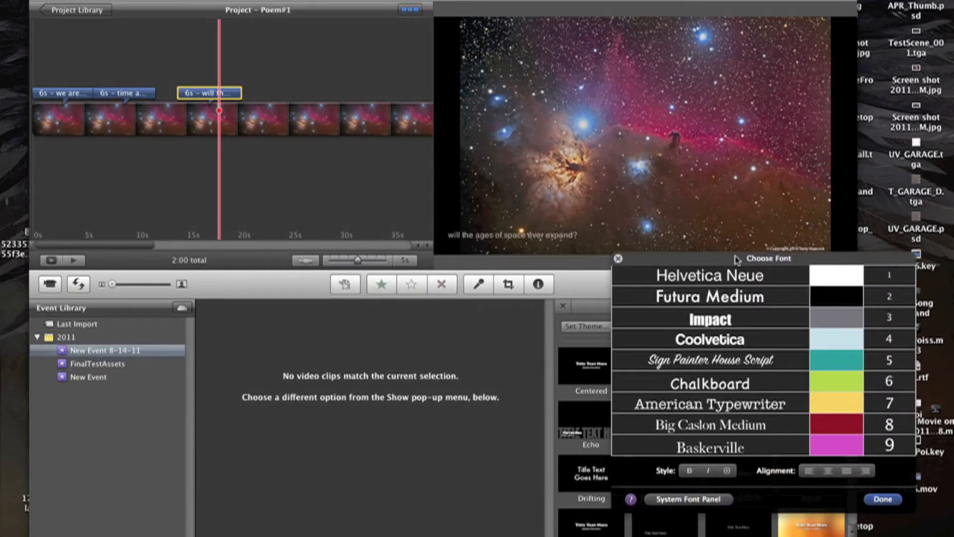
{"action": "left_click", "coordinate": [733, 277]}
{"action": "left_click", "coordinate": [741, 298]}
{"action": "left_click", "coordinate": [835, 279]}
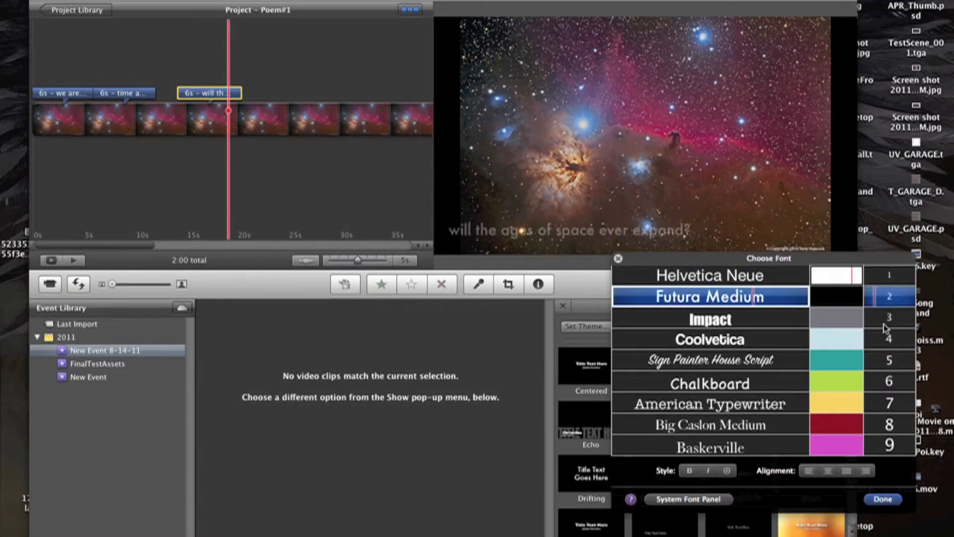
{"action": "left_click", "coordinate": [888, 339]}
{"action": "left_click", "coordinate": [888, 318]}
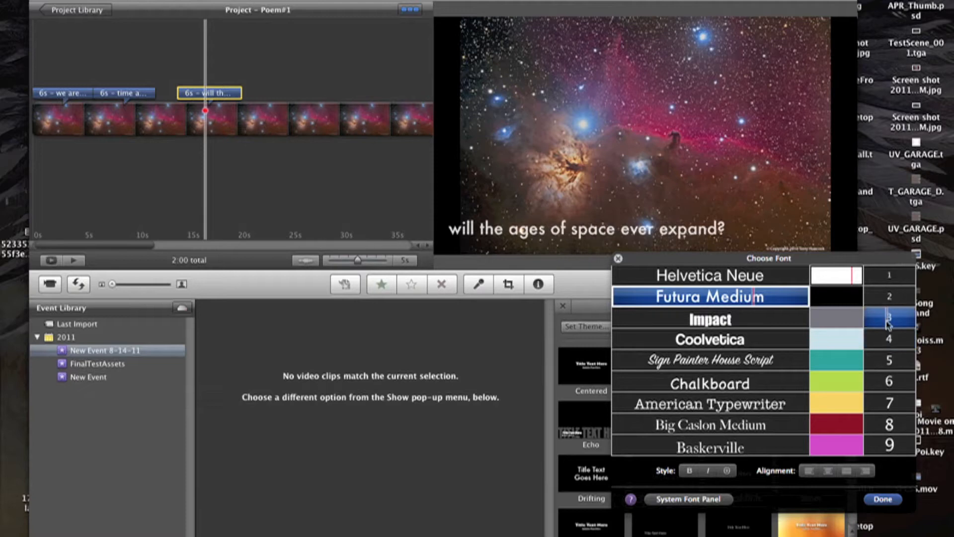
{"action": "left_click", "coordinate": [865, 469]}
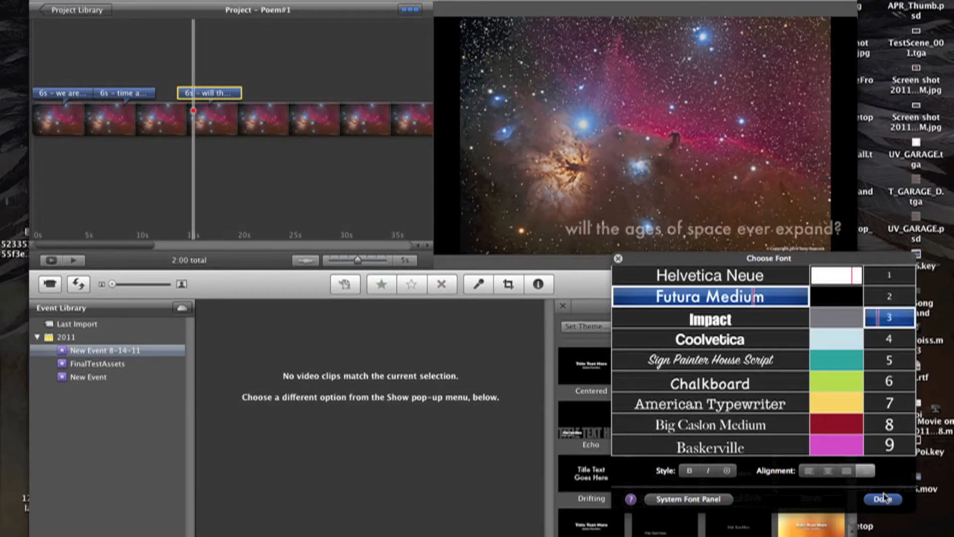
- Apply the italic and outline styles to the third title, finish editing it and preview it
{"action": "left_click", "coordinate": [710, 470]}
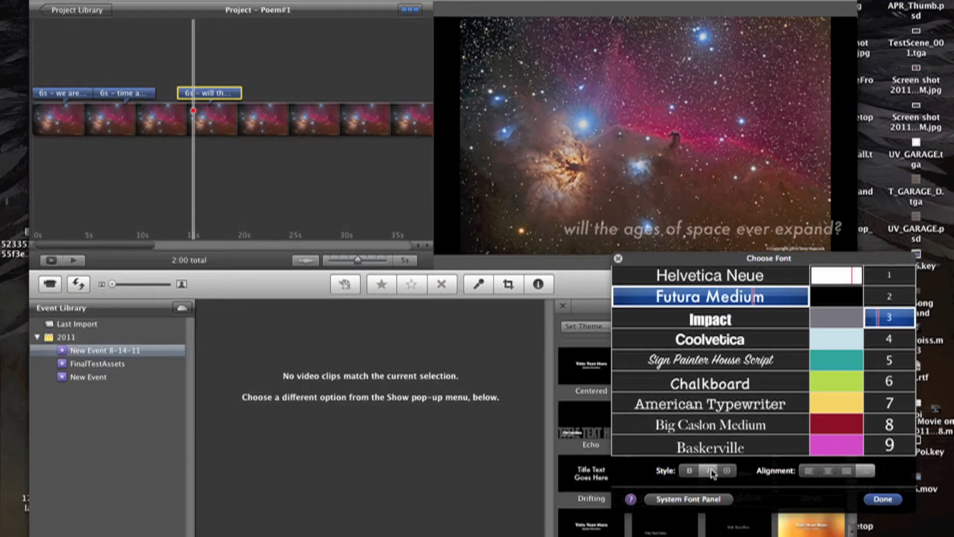
{"action": "left_click", "coordinate": [726, 472]}
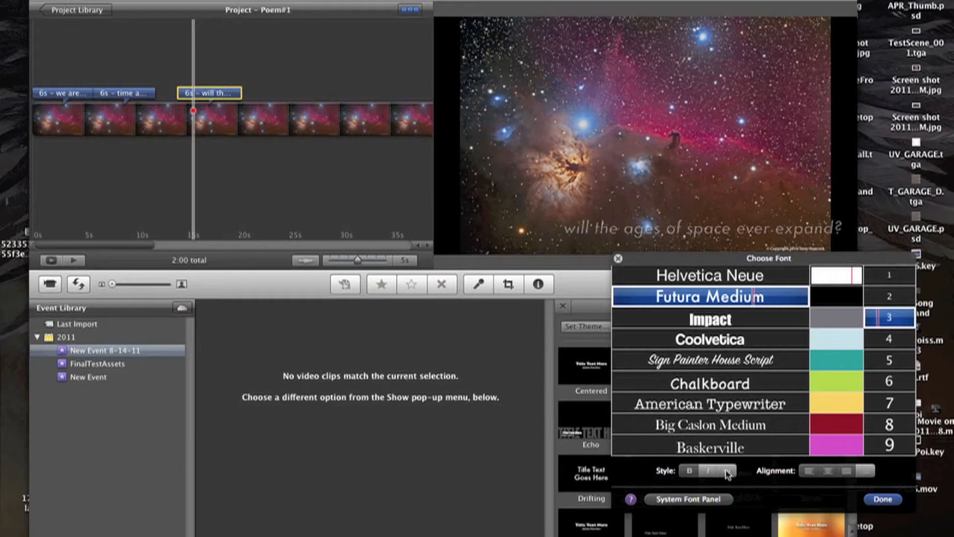
{"action": "left_click", "coordinate": [878, 501]}
{"action": "left_click", "coordinate": [825, 29]}
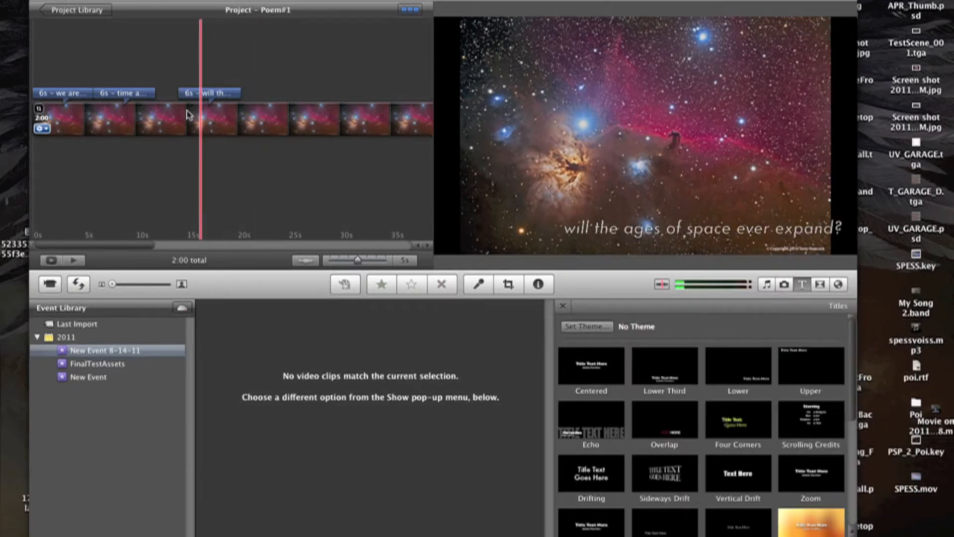
{"action": "left_click", "coordinate": [299, 164]}
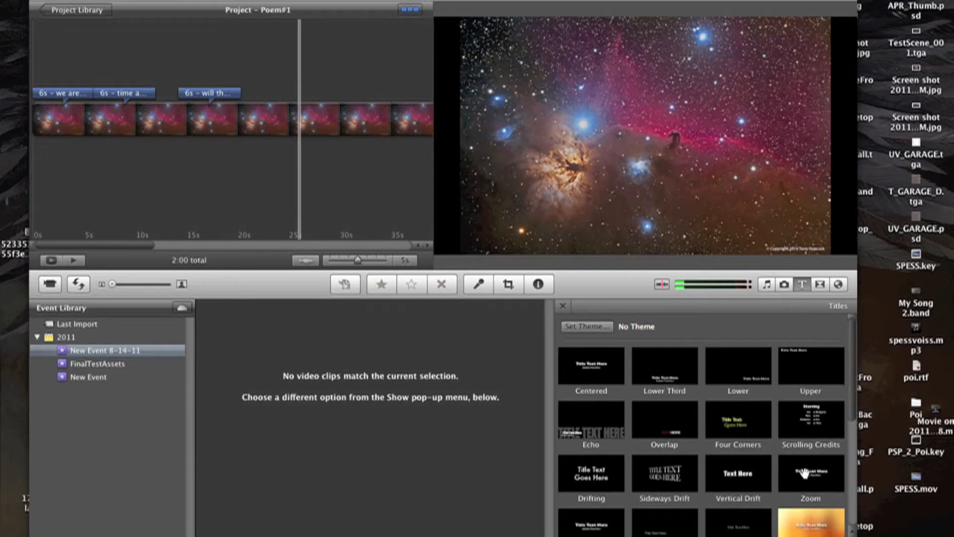
- Add a Zoom title at about 22 seconds, lasting 6.0 seconds with a manual fade in/out of 1.0 second
{"action": "left_click_drag", "start_coordinate": [804, 472], "coordinate": [267, 121]}
{"action": "left_click_drag", "start_coordinate": [267, 122], "coordinate": [287, 99]}
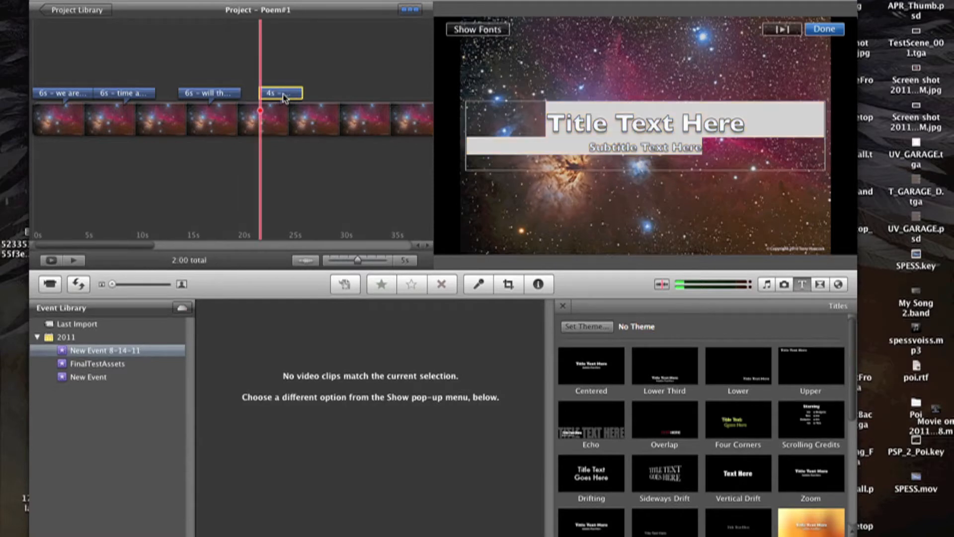
{"action": "double_click", "coordinate": [281, 96]}
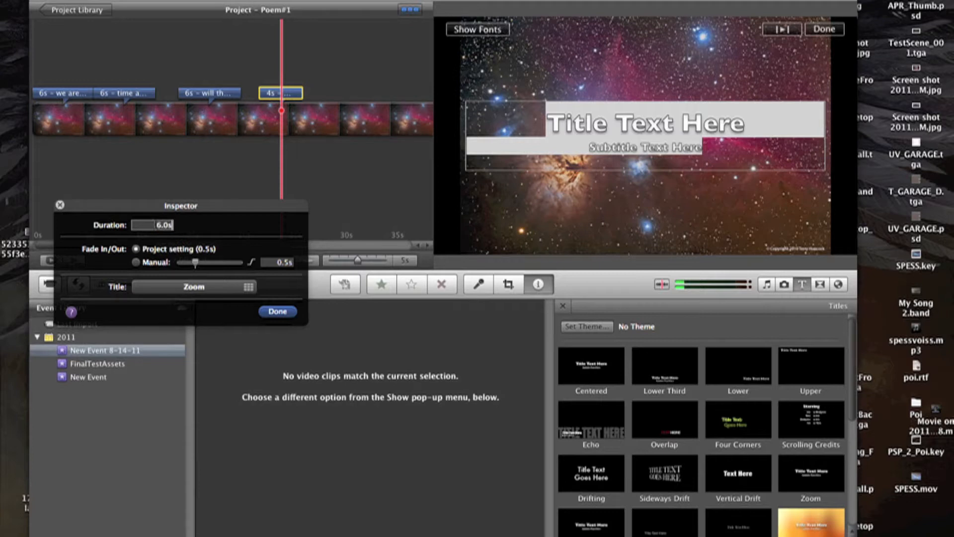
{"action": "left_click", "coordinate": [136, 262]}
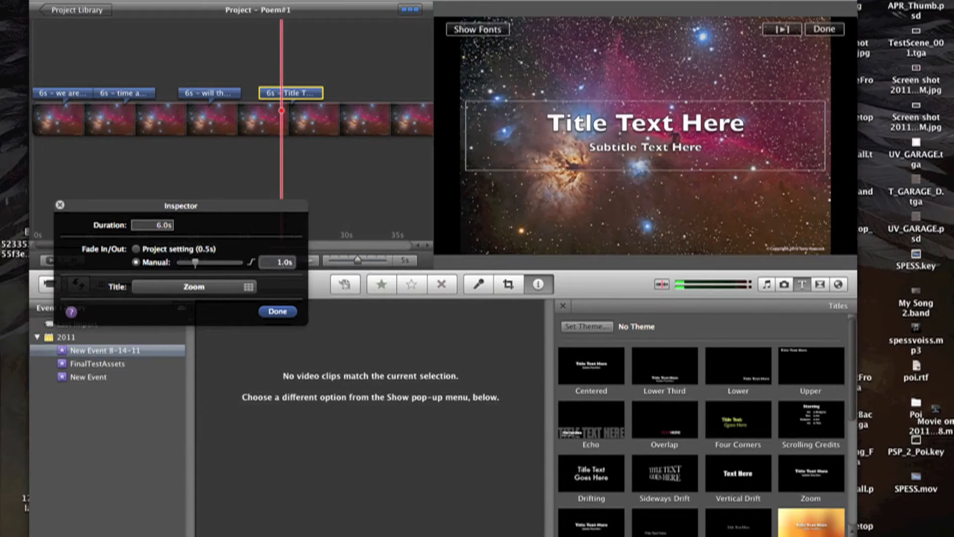
{"action": "left_click", "coordinate": [284, 310]}
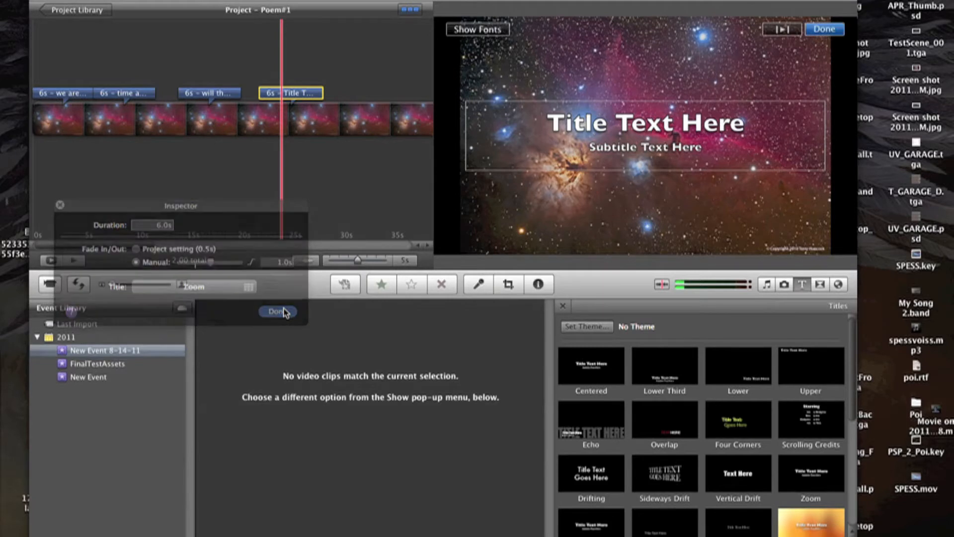
- Delete the Zoom title's subtitle placeholder, keeping only its main text line
{"action": "left_click", "coordinate": [627, 148]}
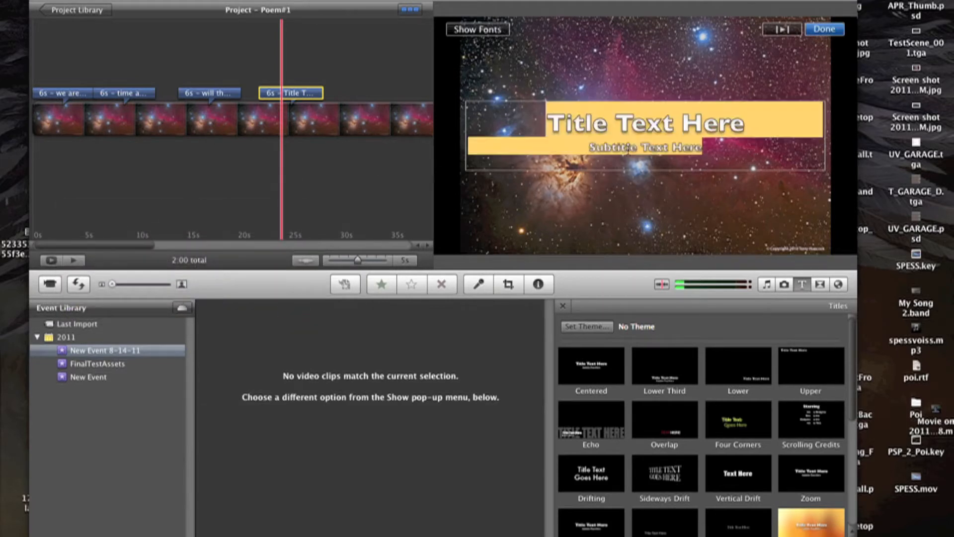
{"action": "key", "text": "Down"}
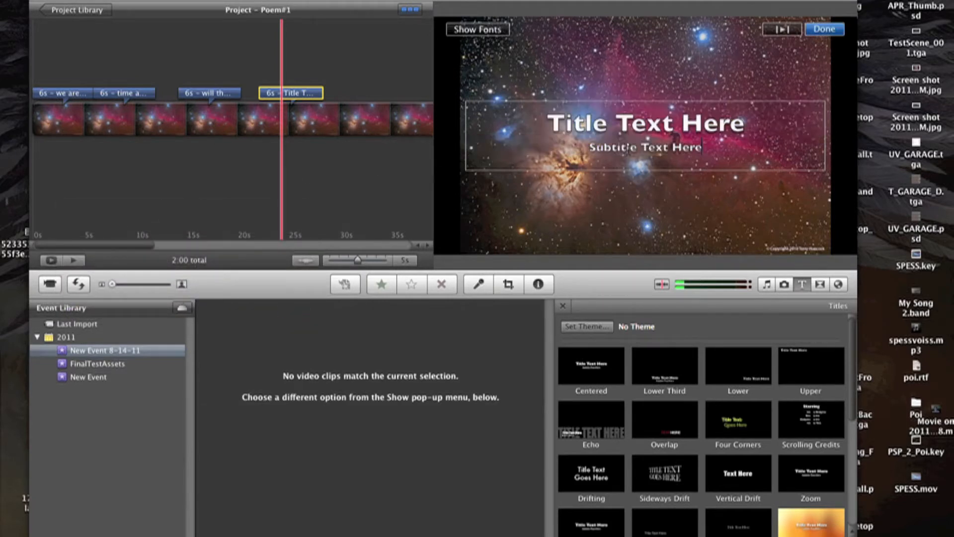
{"action": "key", "text": "BackSpace"}
{"action": "key", "text": "BackSpace"}
{"action": "key", "text": "BackSpace"}
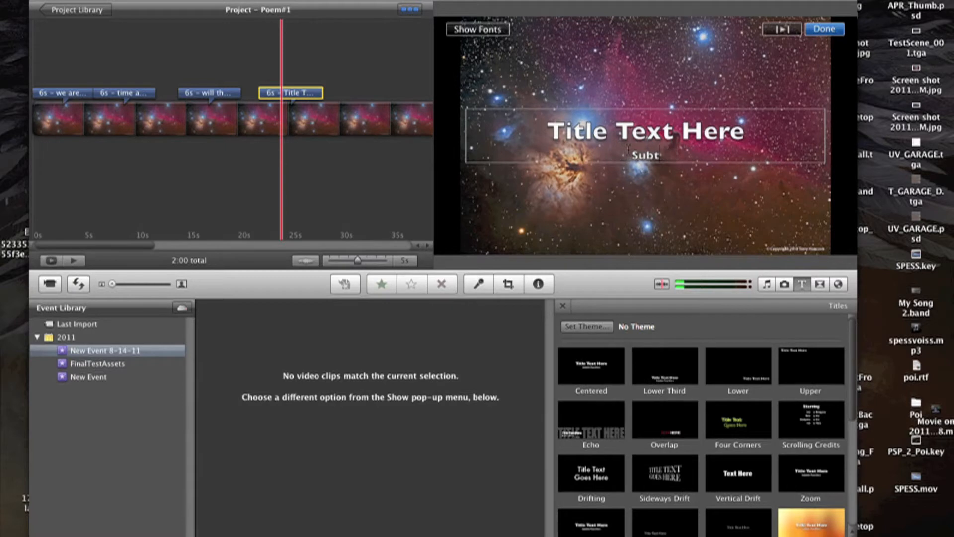
{"action": "key", "text": "BackSpace"}
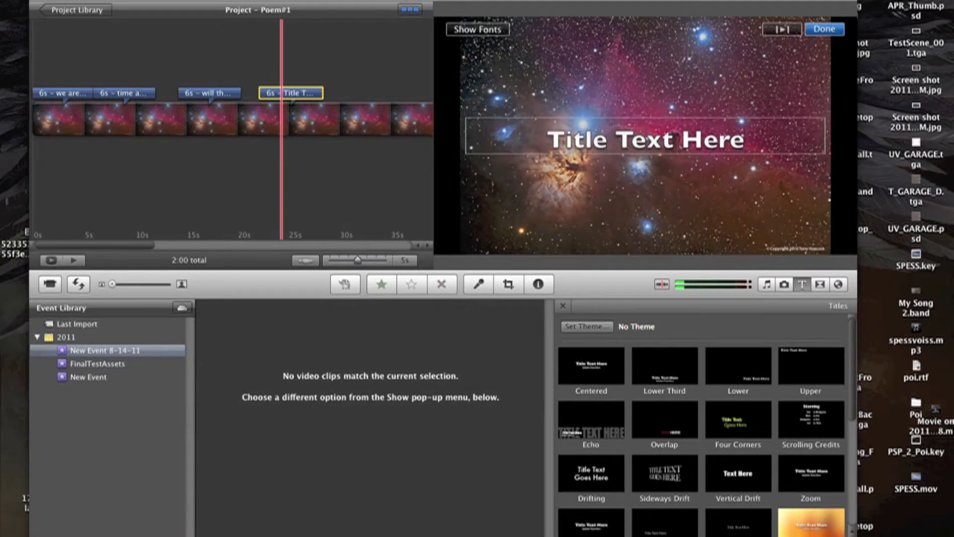
- Copy the poem's last line, "will i ever be in the stars?", into the Zoom title, replacing its placeholder
{"action": "left_click_drag", "start_coordinate": [629, 0], "coordinate": [623, 125]}
{"action": "left_click", "coordinate": [523, 90]}
{"action": "left_click_drag", "start_coordinate": [404, 113], "coordinate": [274, 115]}
{"action": "key", "text": "super+c"}
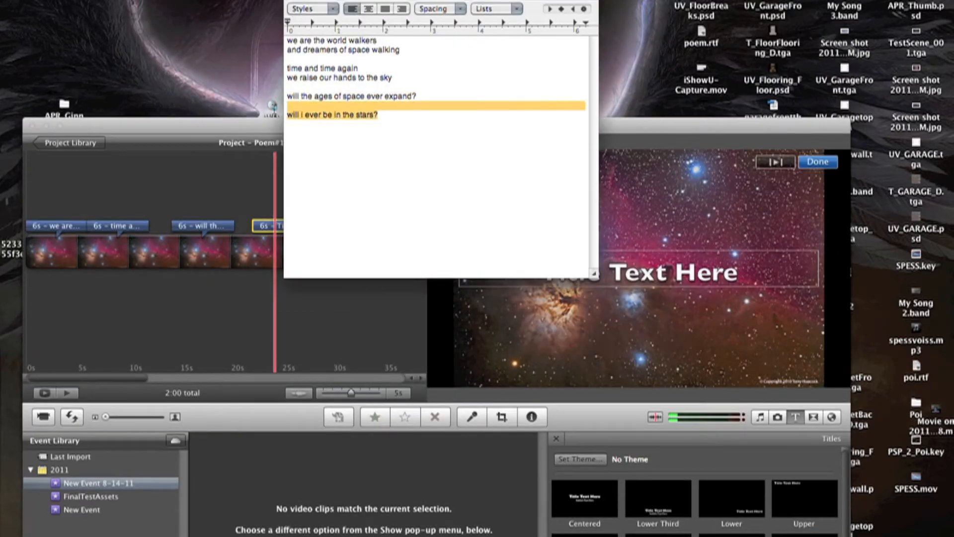
{"action": "left_click", "coordinate": [616, 133]}
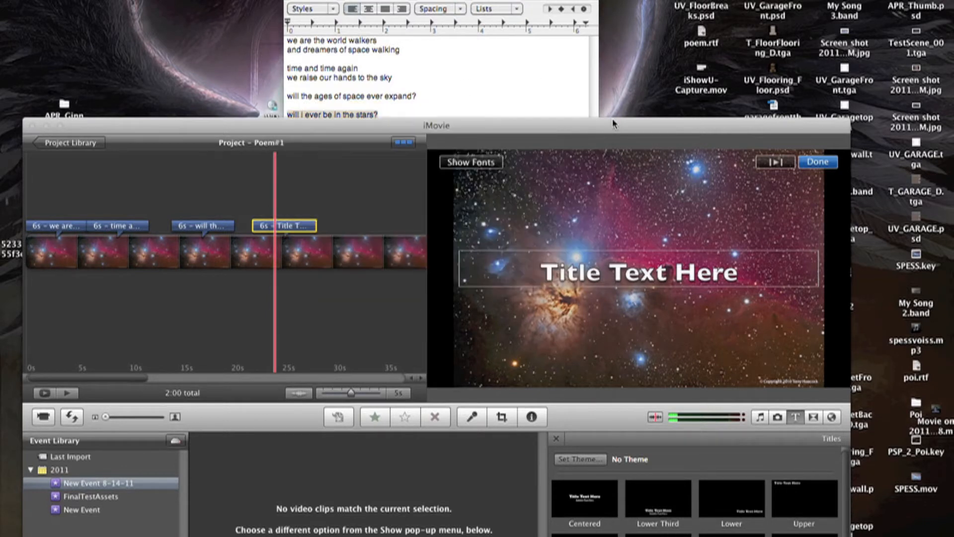
{"action": "left_click_drag", "start_coordinate": [616, 133], "coordinate": [660, 1]}
{"action": "double_click", "coordinate": [658, 141]}
{"action": "key", "text": "super+a"}
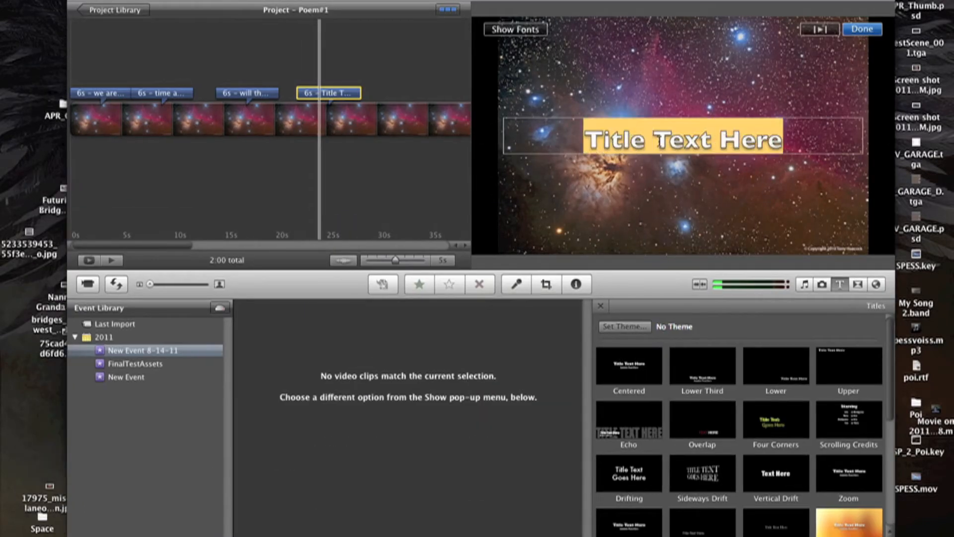
{"action": "key", "text": "super+v"}
- Format the Zoom title's text as Futura Medium in white at size 1, italic and centered
{"action": "key", "text": "super+a"}
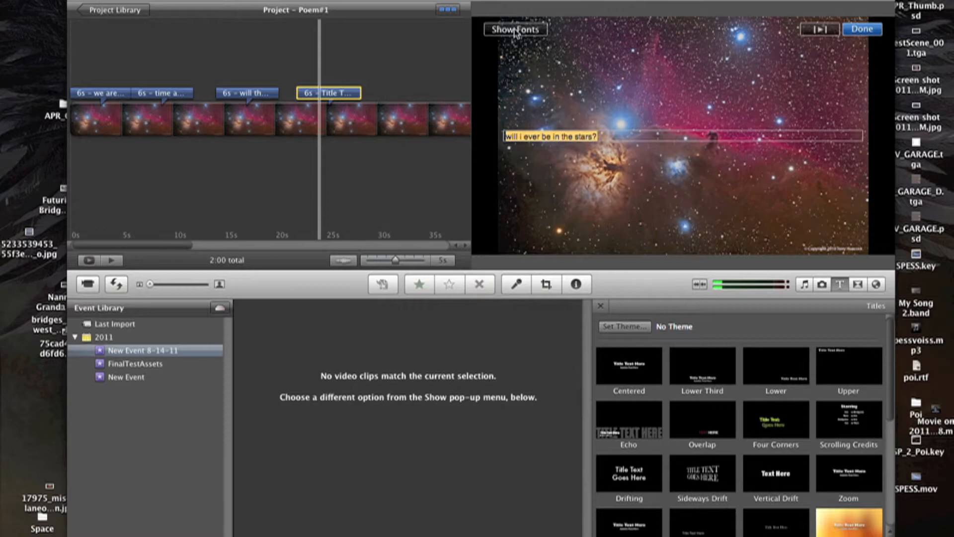
{"action": "left_click", "coordinate": [515, 30]}
{"action": "left_click", "coordinate": [710, 297]}
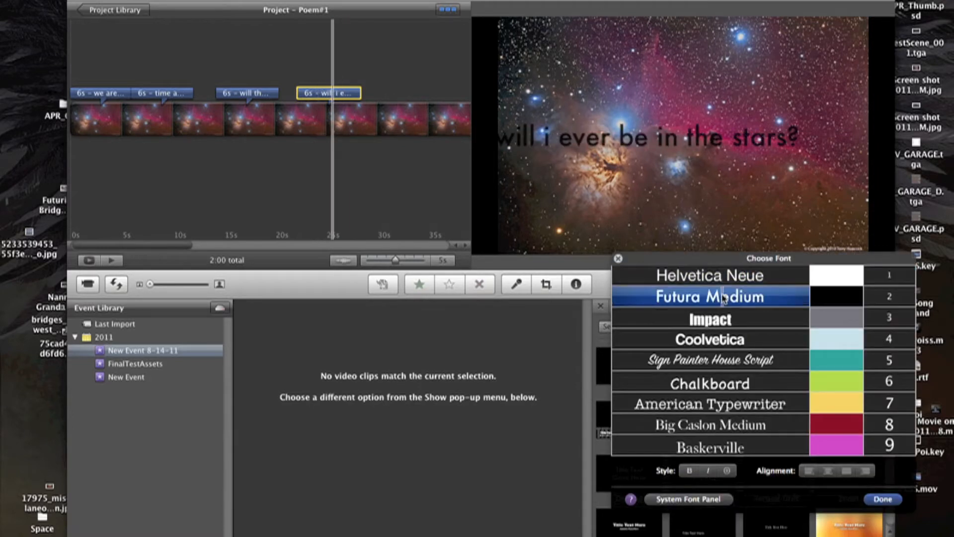
{"action": "left_click", "coordinate": [817, 273]}
{"action": "left_click", "coordinate": [889, 339]}
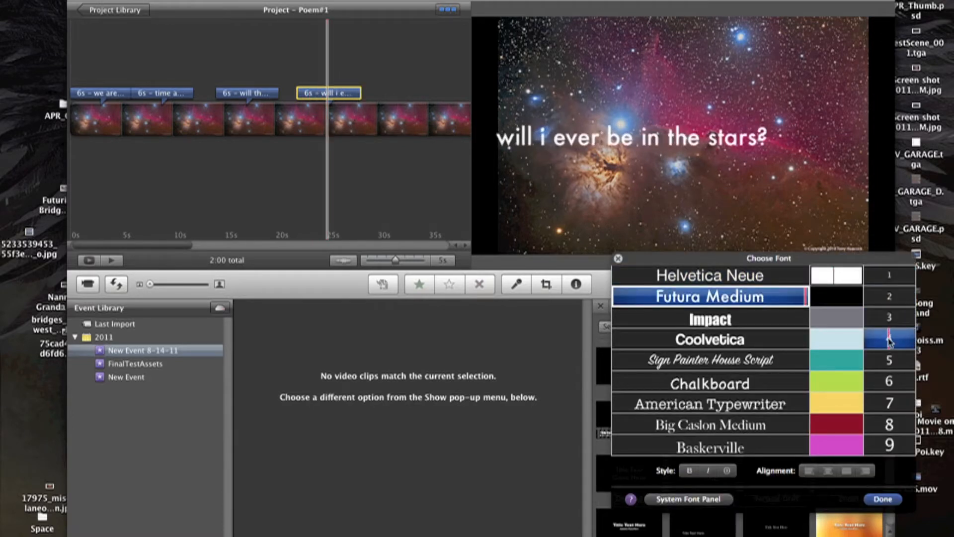
{"action": "left_click", "coordinate": [890, 296]}
{"action": "left_click", "coordinate": [894, 276]}
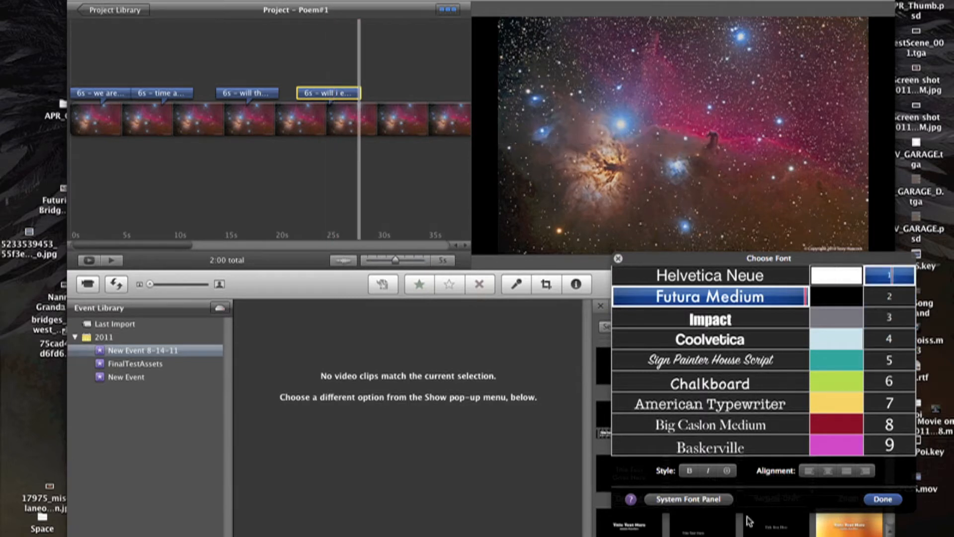
{"action": "left_click", "coordinate": [709, 471]}
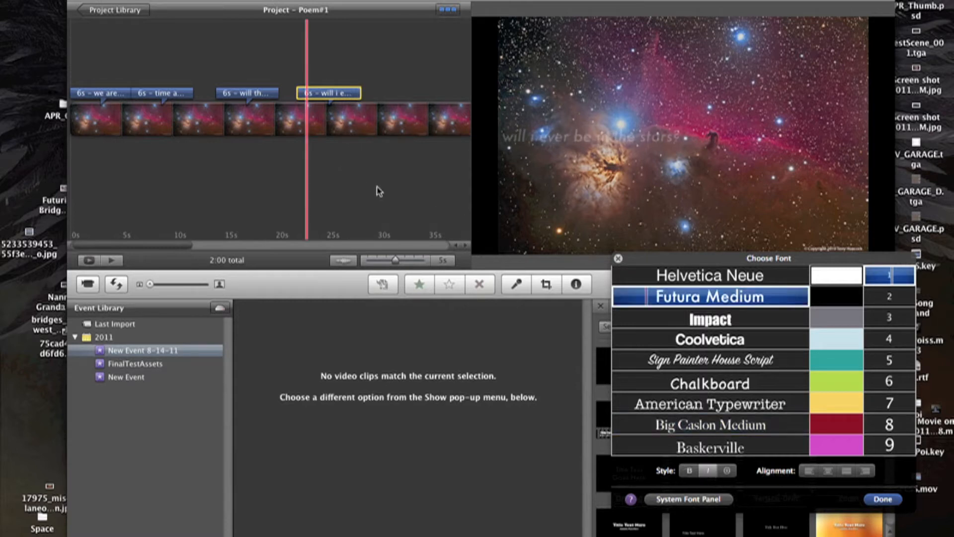
{"action": "left_click", "coordinate": [829, 471]}
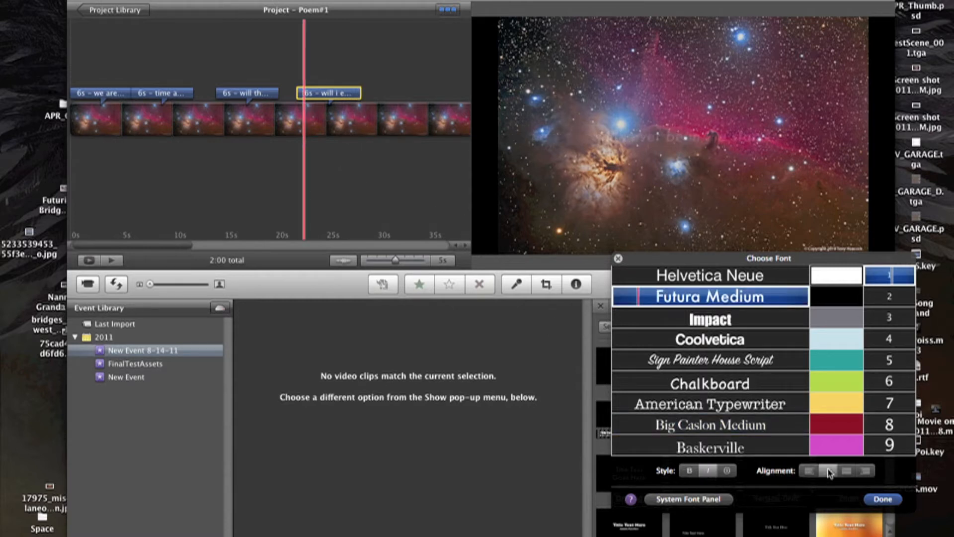
{"action": "left_click", "coordinate": [890, 499]}
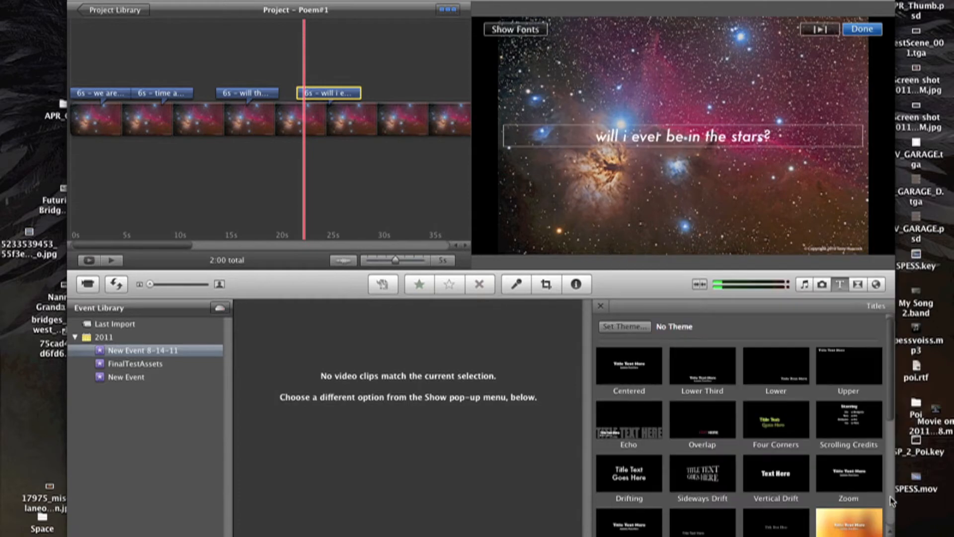
- Finish editing the Zoom title and play the project from the beginning to review the successive poem titles
{"action": "left_click", "coordinate": [861, 29]}
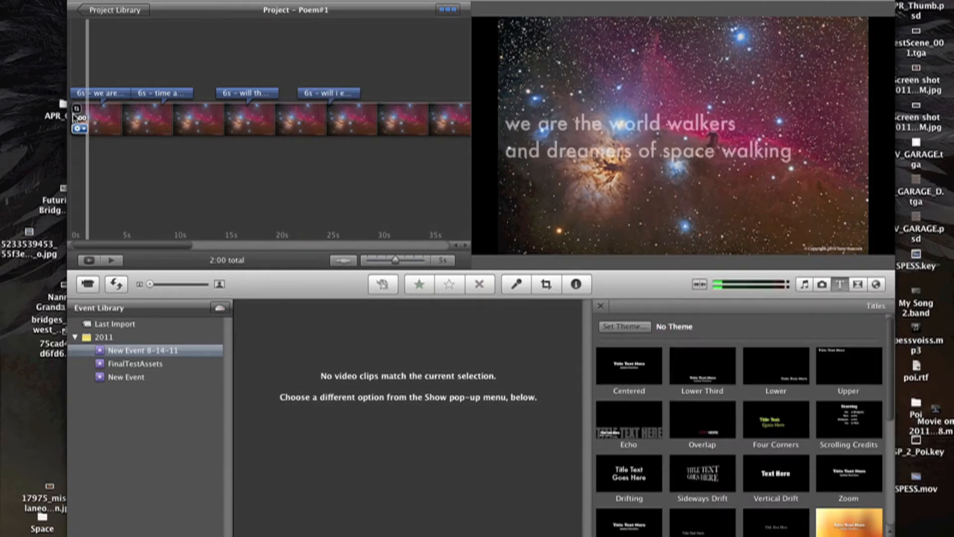
{"action": "key", "text": "space"}
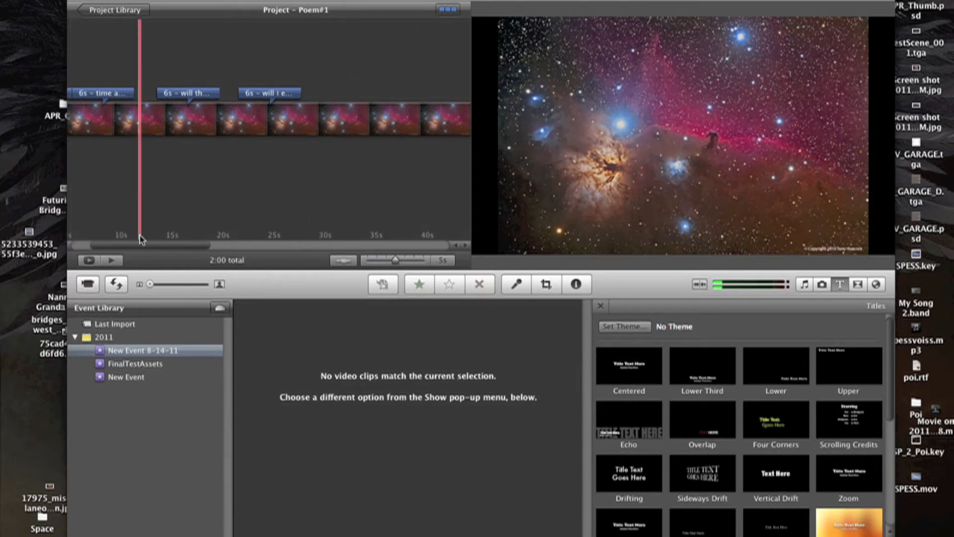
- Try to select the part of the photo clip that follows the last title and delete only that selection
{"action": "left_click_drag", "start_coordinate": [145, 243], "coordinate": [392, 262]}
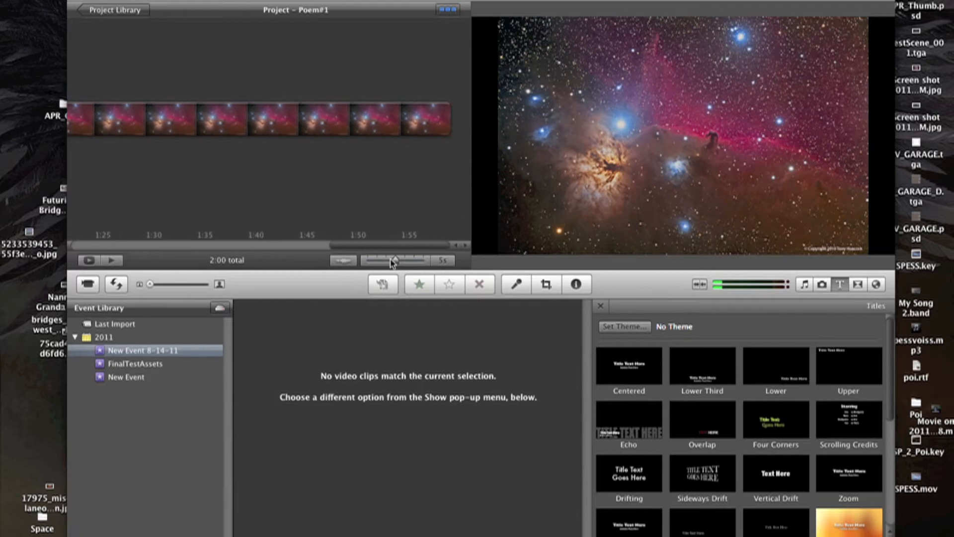
{"action": "left_click", "coordinate": [435, 129]}
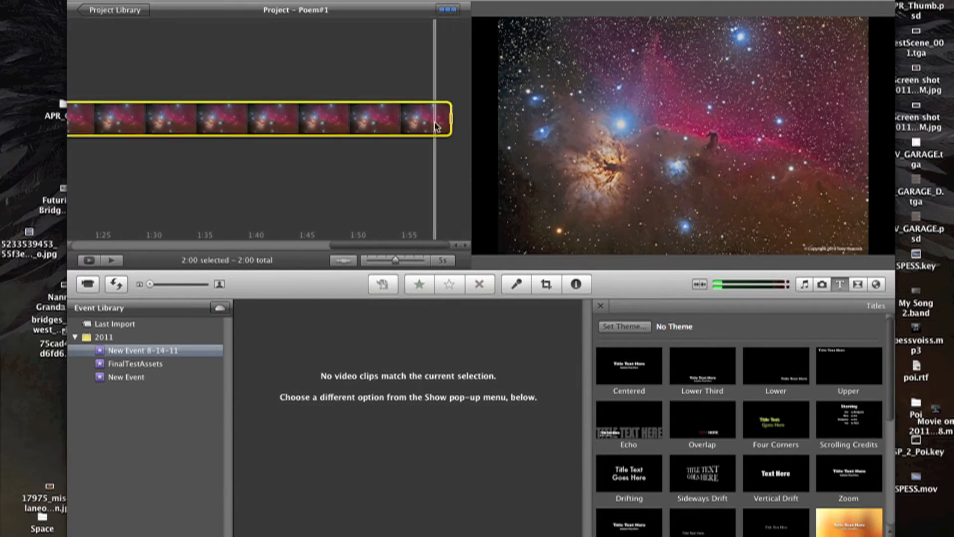
{"action": "left_click_drag", "start_coordinate": [367, 243], "coordinate": [142, 210]}
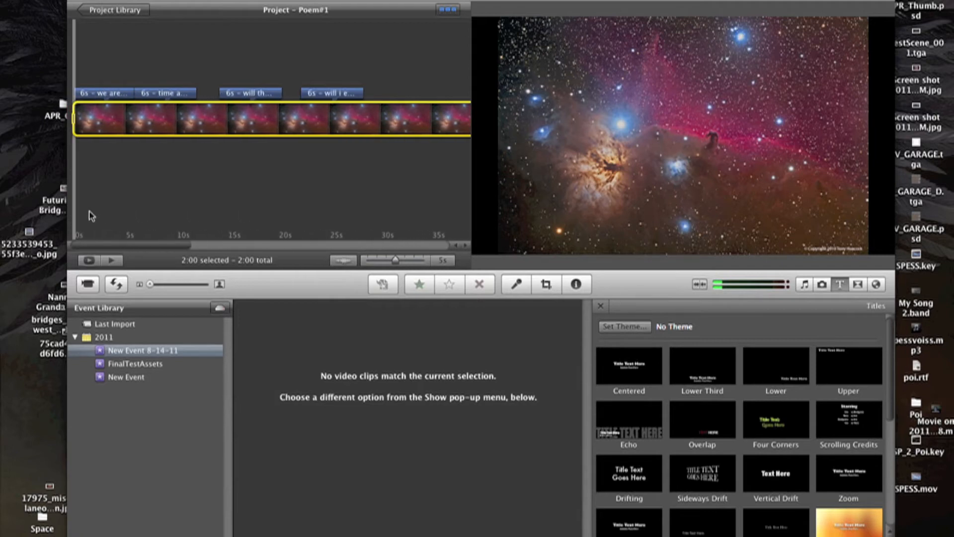
{"action": "left_click_drag", "start_coordinate": [73, 116], "coordinate": [384, 108]}
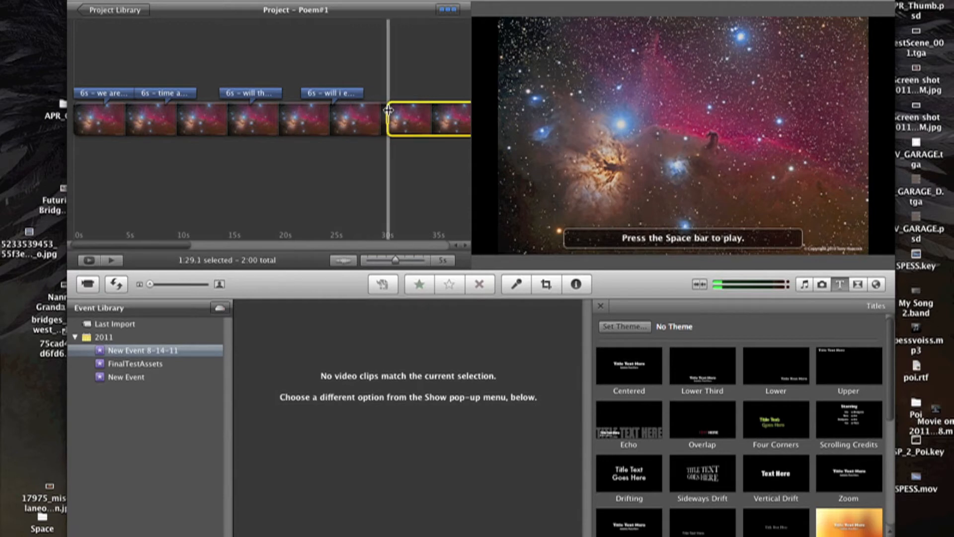
{"action": "left_click", "coordinate": [389, 110]}
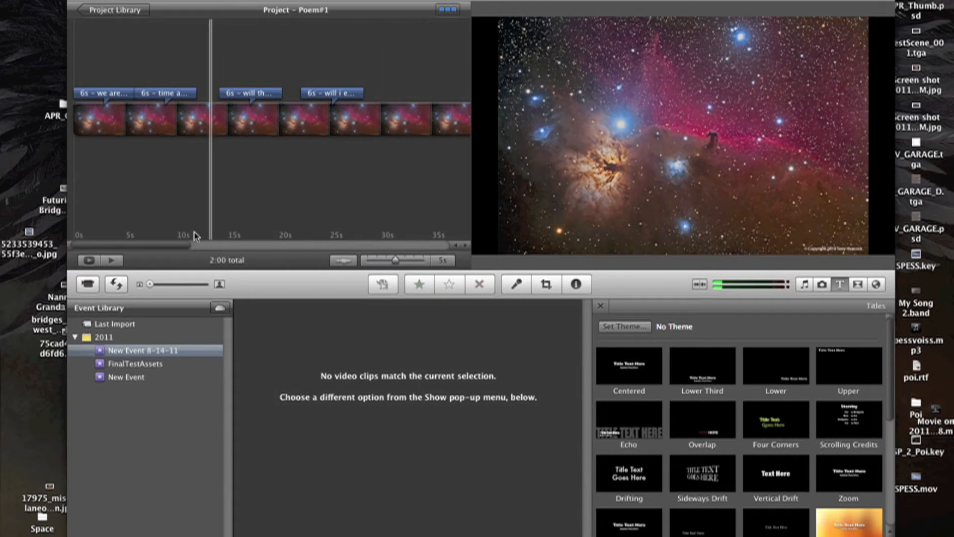
{"action": "left_click_drag", "start_coordinate": [175, 246], "coordinate": [89, 245]}
{"action": "left_click", "coordinate": [301, 119]}
{"action": "left_click_drag", "start_coordinate": [73, 122], "coordinate": [372, 120]}
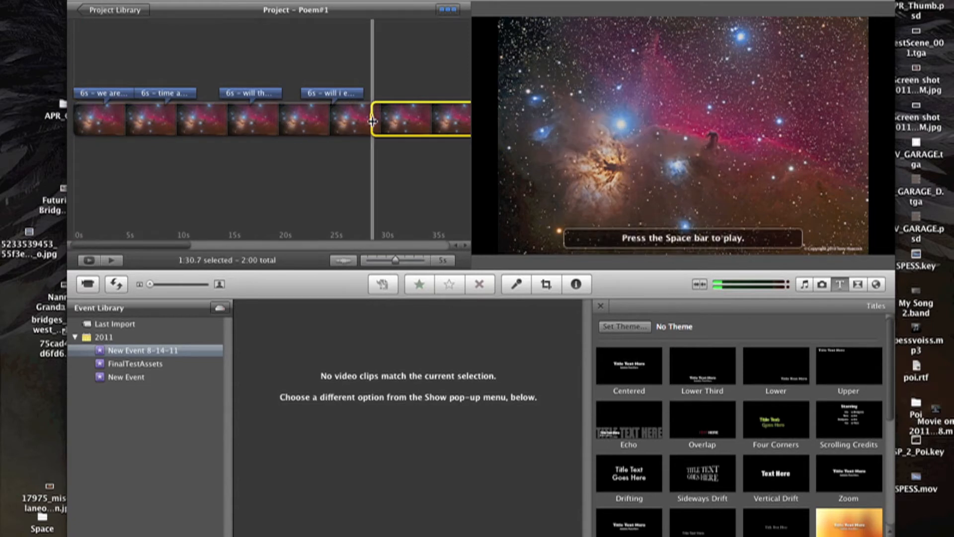
{"action": "left_click", "coordinate": [205, 0]}
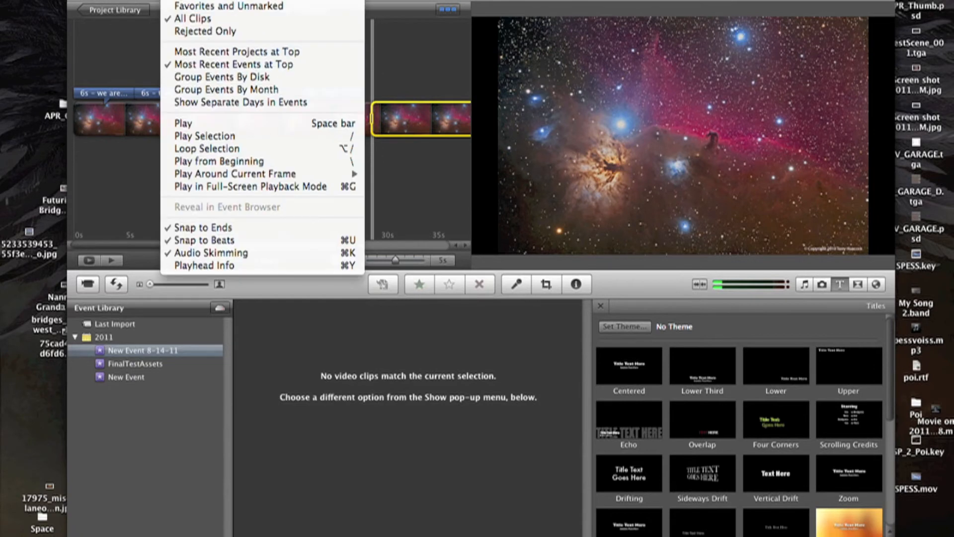
{"action": "mouse_move", "coordinate": [145, 0]}
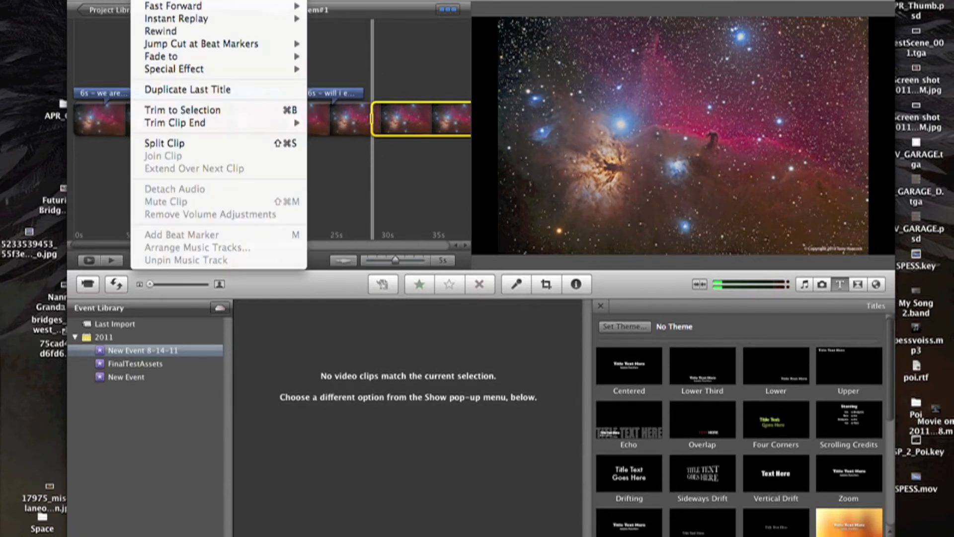
{"action": "mouse_move", "coordinate": [114, 0]}
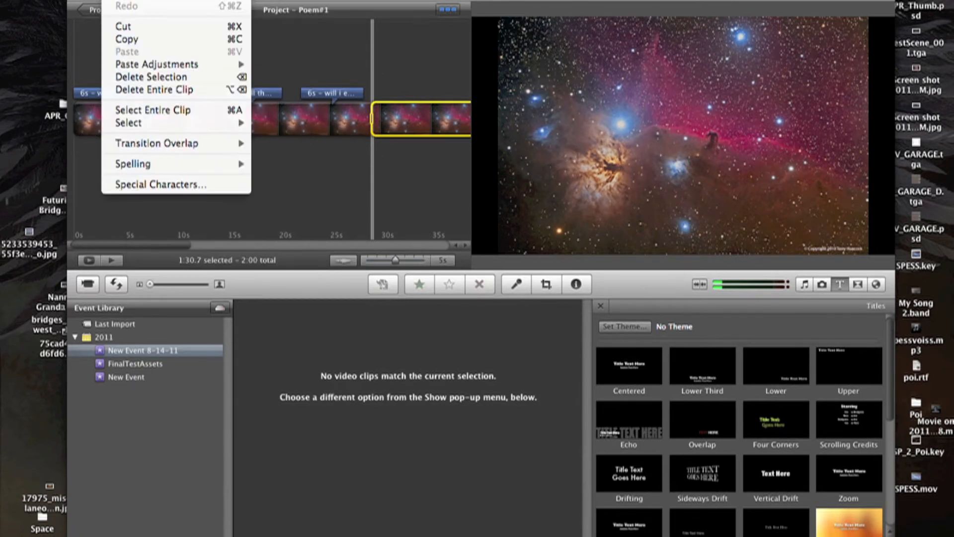
{"action": "left_click", "coordinate": [153, 79]}
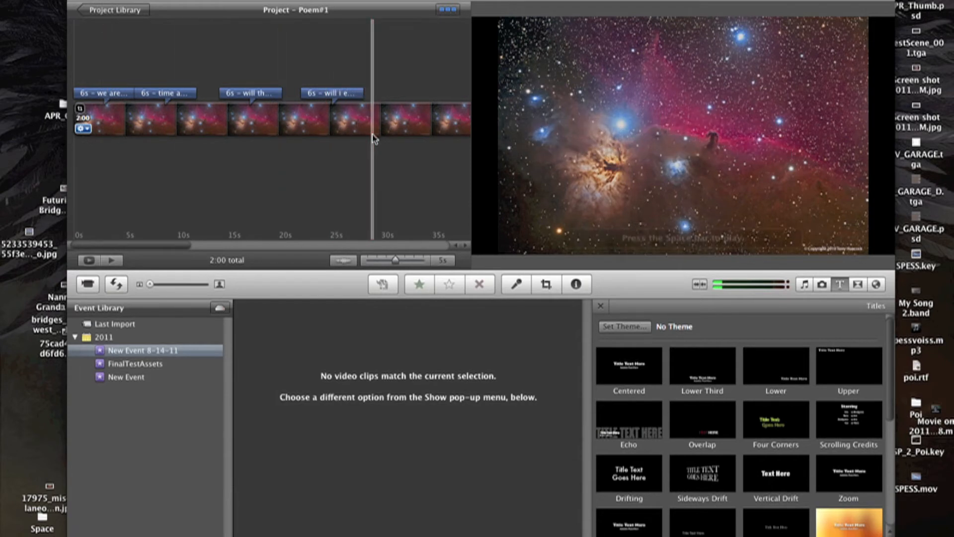
- Set the photo clip's duration to 26 seconds
{"action": "left_click", "coordinate": [82, 129]}
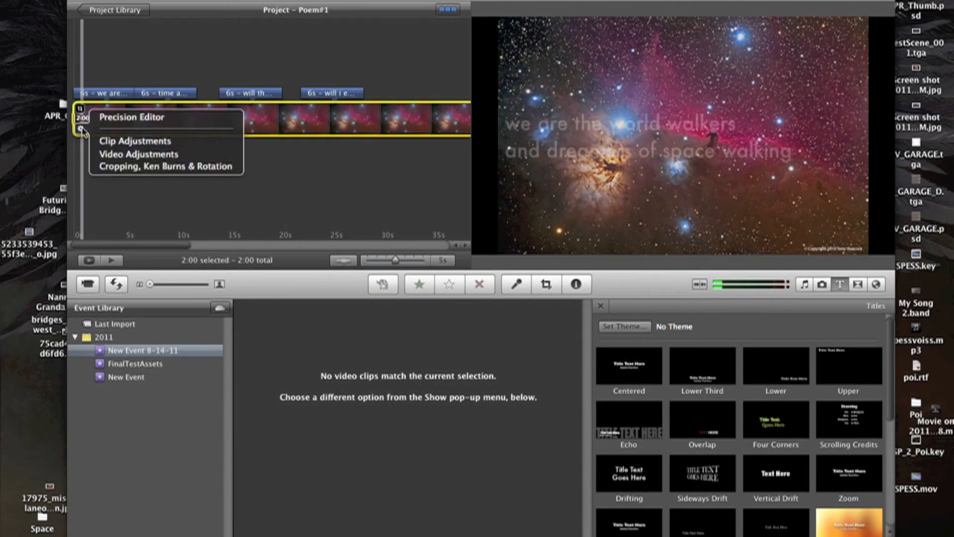
{"action": "left_click", "coordinate": [109, 142]}
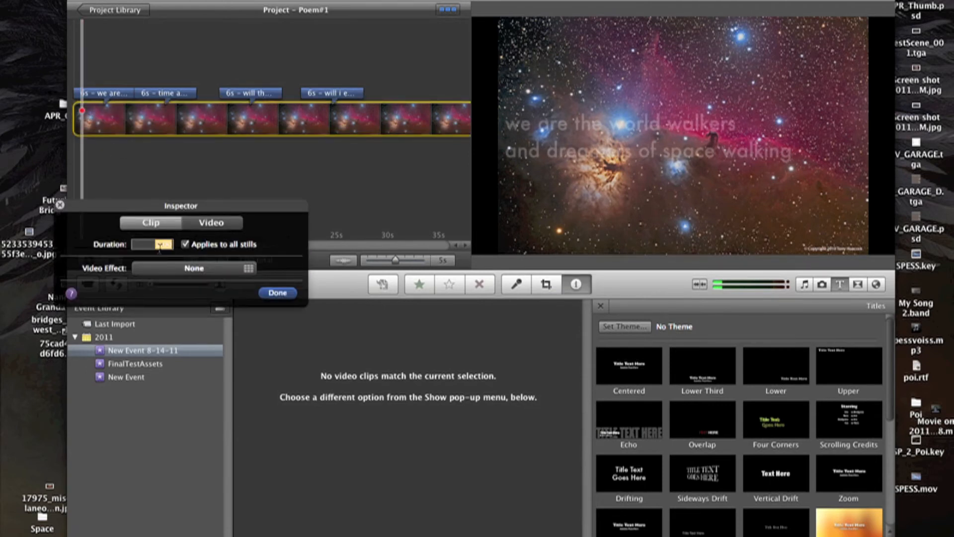
{"action": "left_click", "coordinate": [272, 293]}
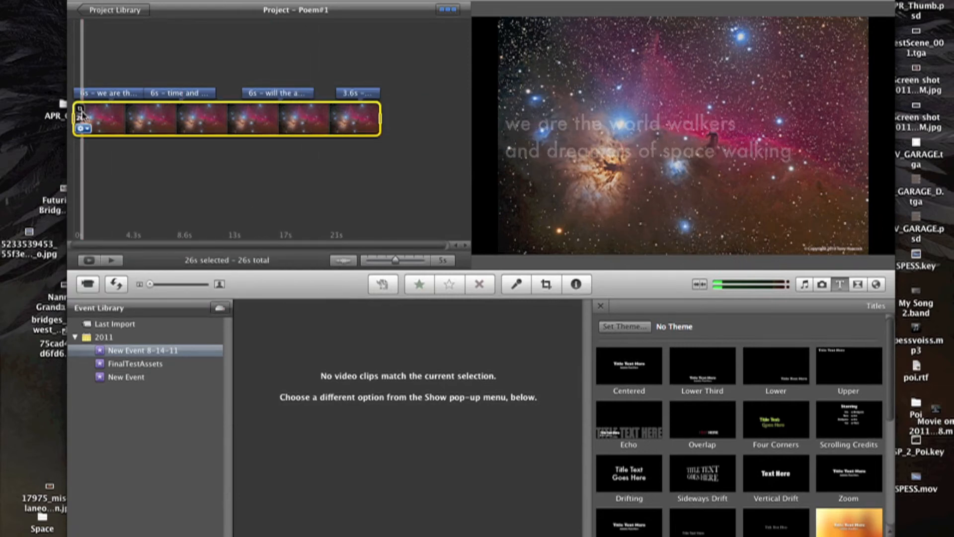
- Set the photo clip's duration to 36 seconds
{"action": "left_click", "coordinate": [81, 129]}
{"action": "left_click", "coordinate": [108, 141]}
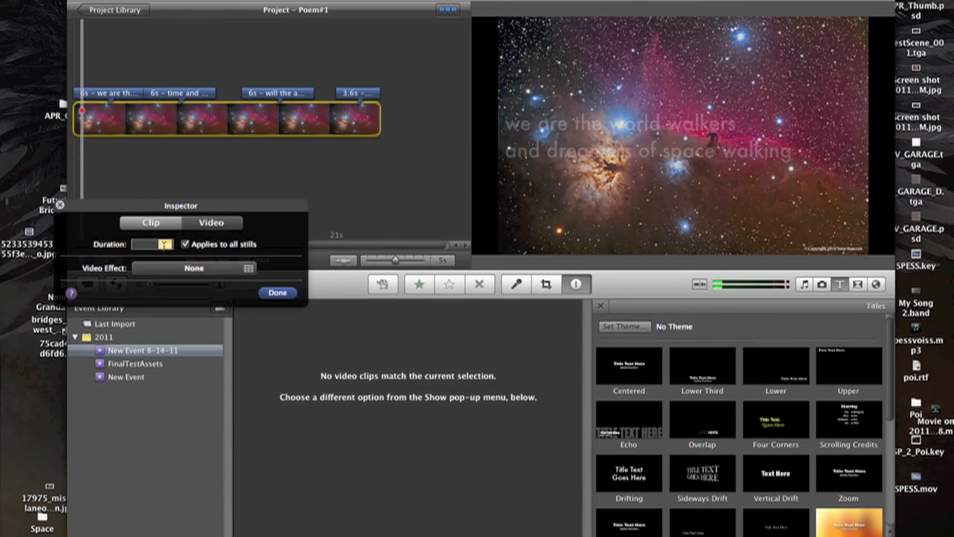
{"action": "left_click", "coordinate": [278, 293]}
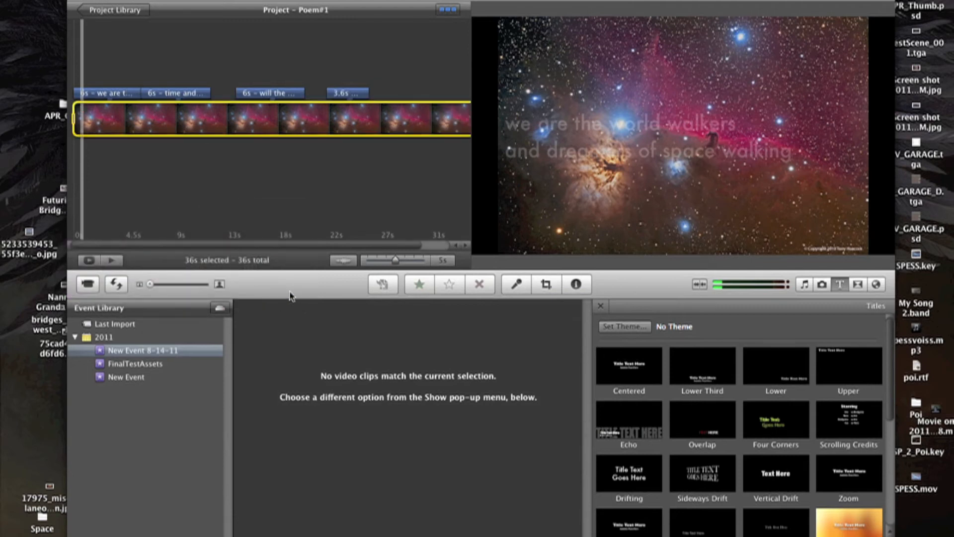
- Set the duration of the last title, "will i ever be in the stars?", to 6 seconds
{"action": "left_click", "coordinate": [341, 94]}
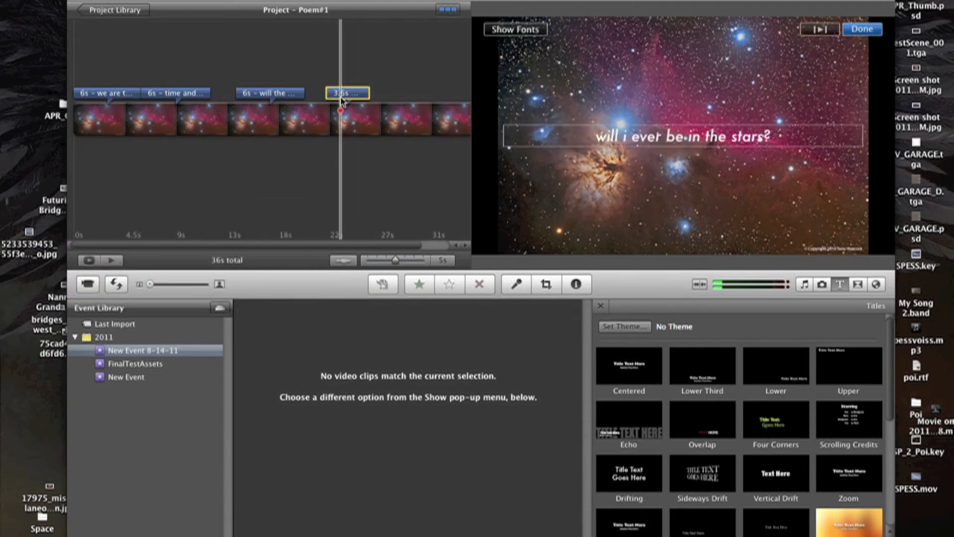
{"action": "double_click", "coordinate": [342, 99]}
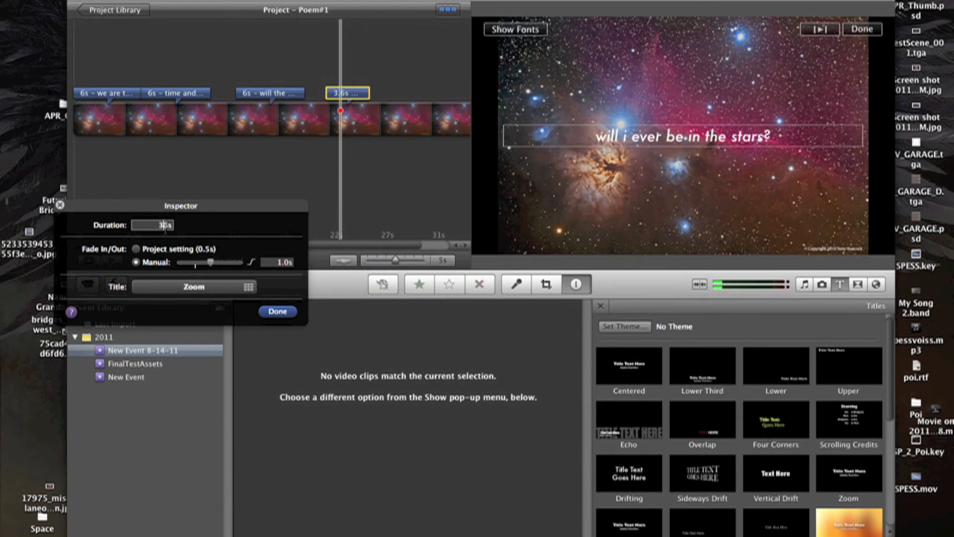
{"action": "key", "text": "Return"}
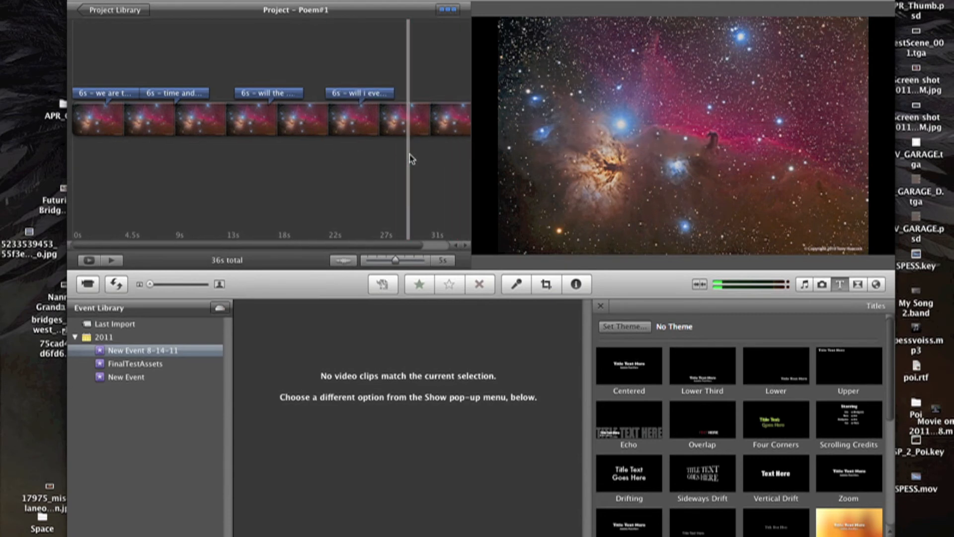
- Add a Fade to Black transition after the end of the photo clip
{"action": "scroll", "coordinate": [356, 248], "scroll_direction": "right", "scroll_amount": 3}
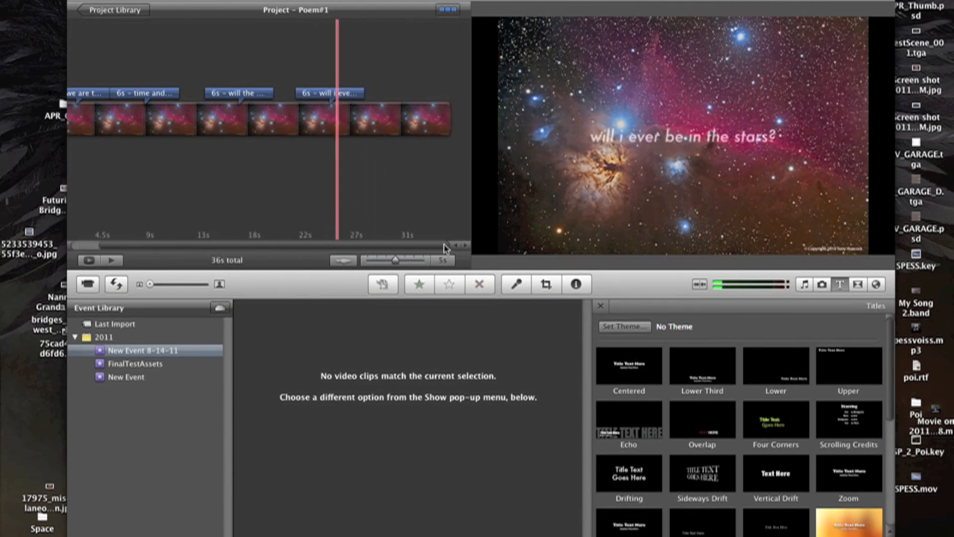
{"action": "left_click", "coordinate": [431, 119]}
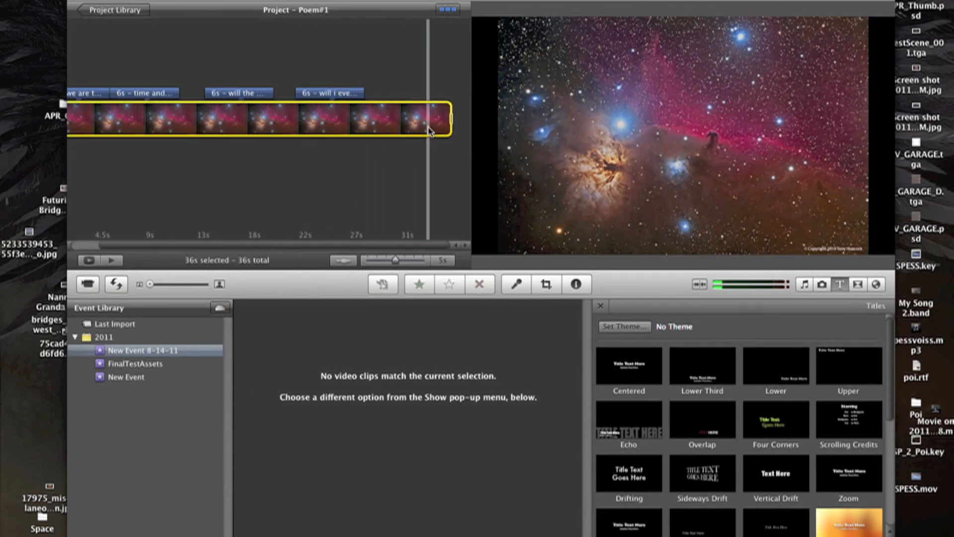
{"action": "left_click", "coordinate": [862, 284]}
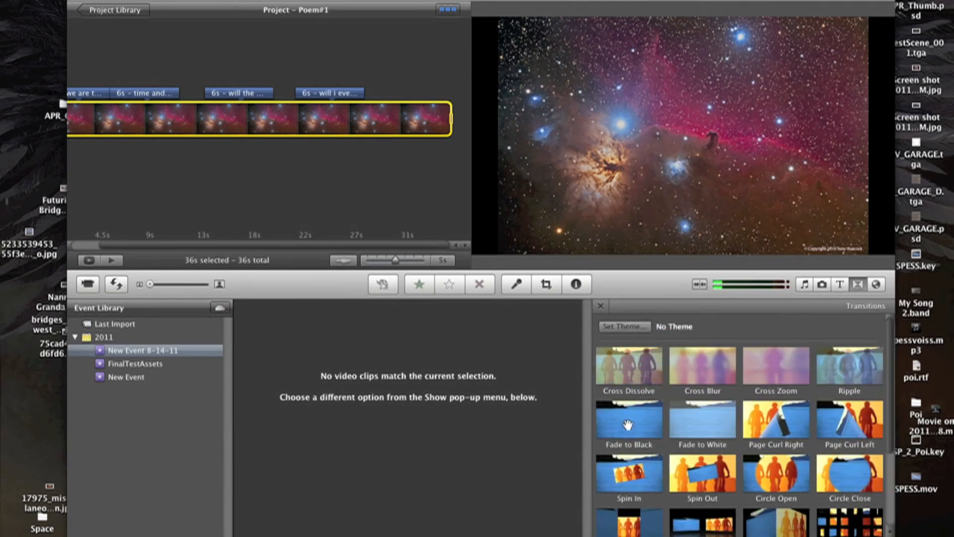
{"action": "mouse_move", "coordinate": [628, 424]}
{"action": "left_mouse_down"}
{"action": "mouse_move", "coordinate": [422, 129]}
{"action": "mouse_move", "coordinate": [454, 125]}
{"action": "left_mouse_up"}
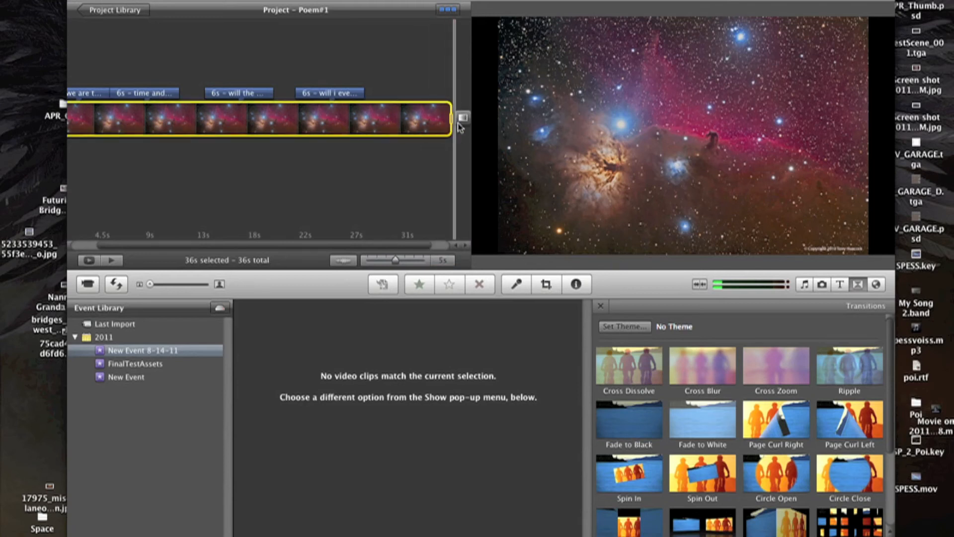
- Set the Fade to Black transition's duration to 3 seconds and play the end of the project to preview it
{"action": "left_click", "coordinate": [459, 125]}
{"action": "left_click", "coordinate": [460, 129]}
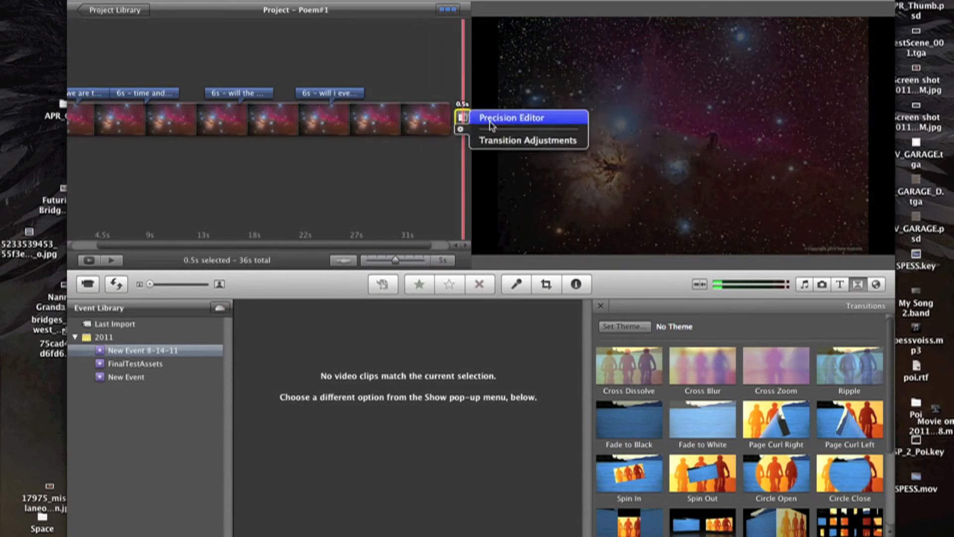
{"action": "left_click", "coordinate": [492, 141]}
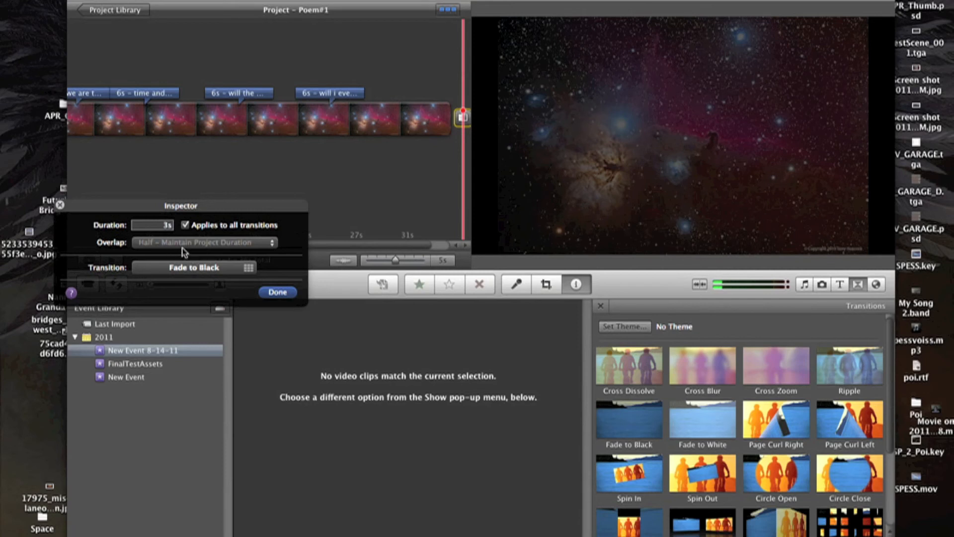
{"action": "left_click", "coordinate": [278, 292]}
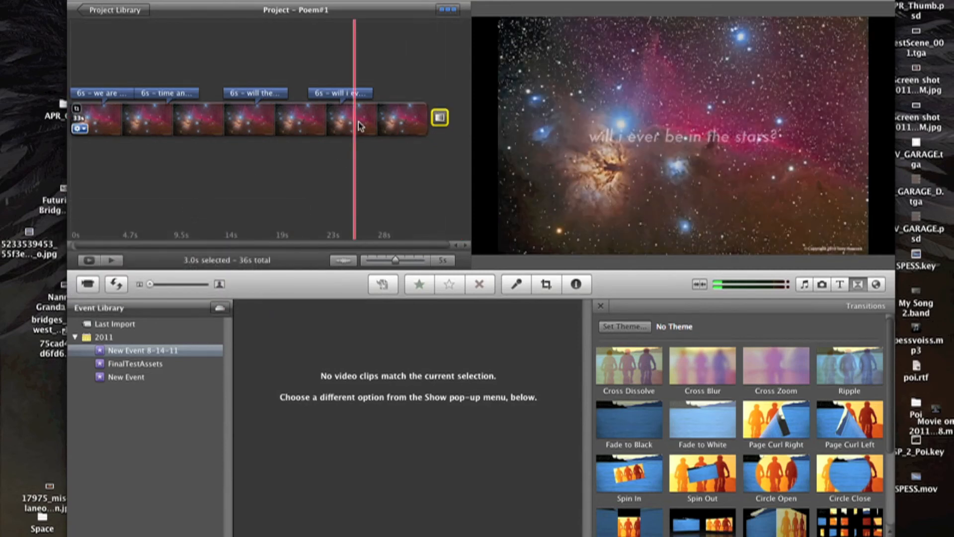
{"action": "key", "text": "space"}
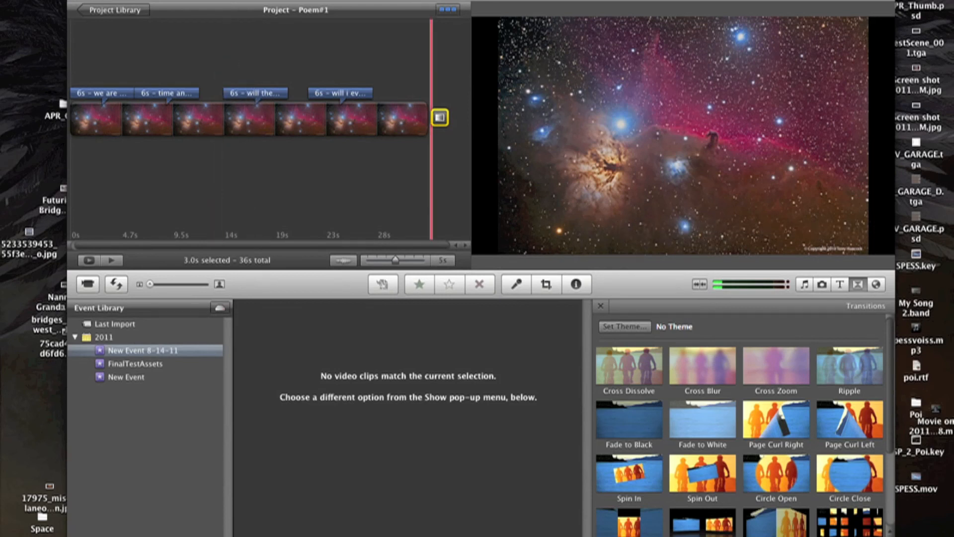
- Start publishing the project to YouTube and enter the account password
{"action": "left_click", "coordinate": [241, 0]}
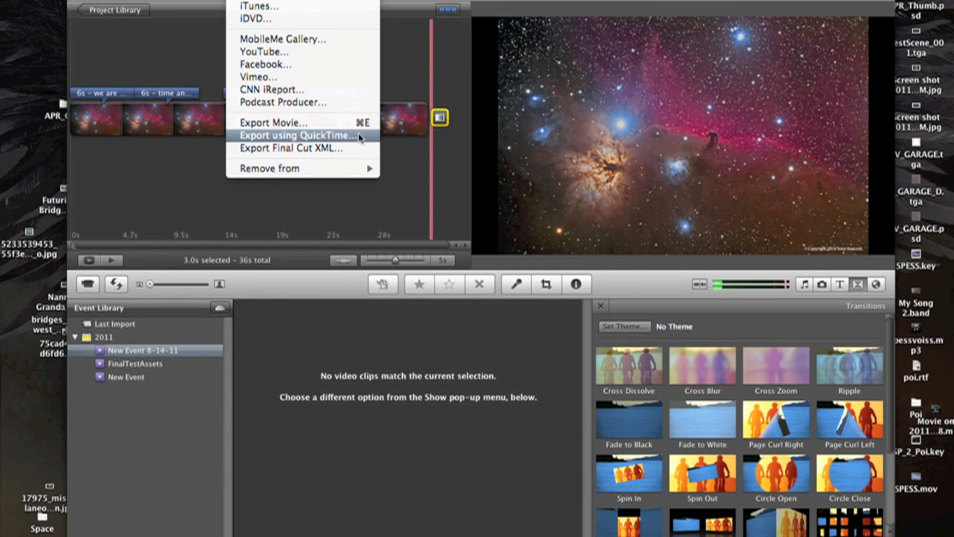
{"action": "left_click", "coordinate": [296, 50]}
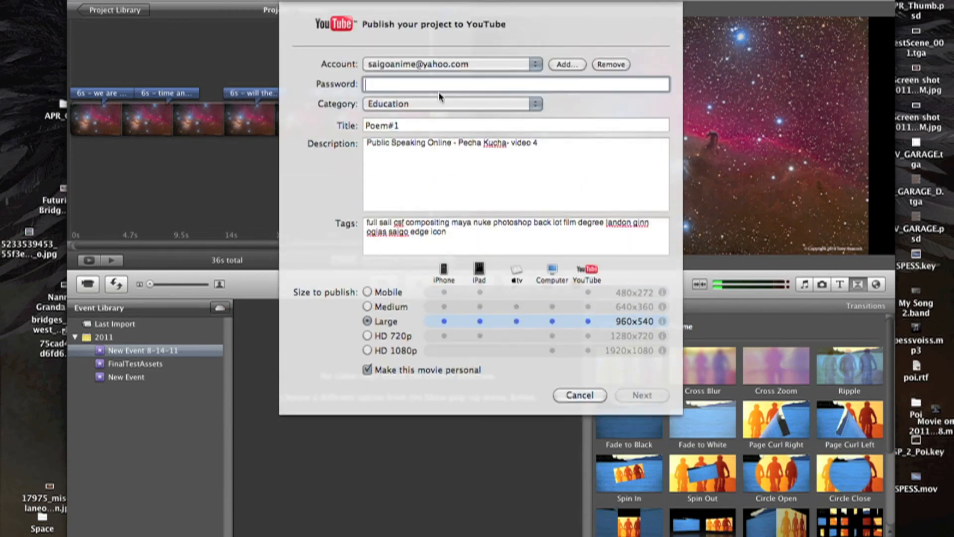
{"action": "type", "text": "••••••••••"}
{"action": "key", "text": "Tab"}
- Replace the YouTube description with the filler text "afsdfsfsadfsdf"
{"action": "left_click", "coordinate": [416, 152]}
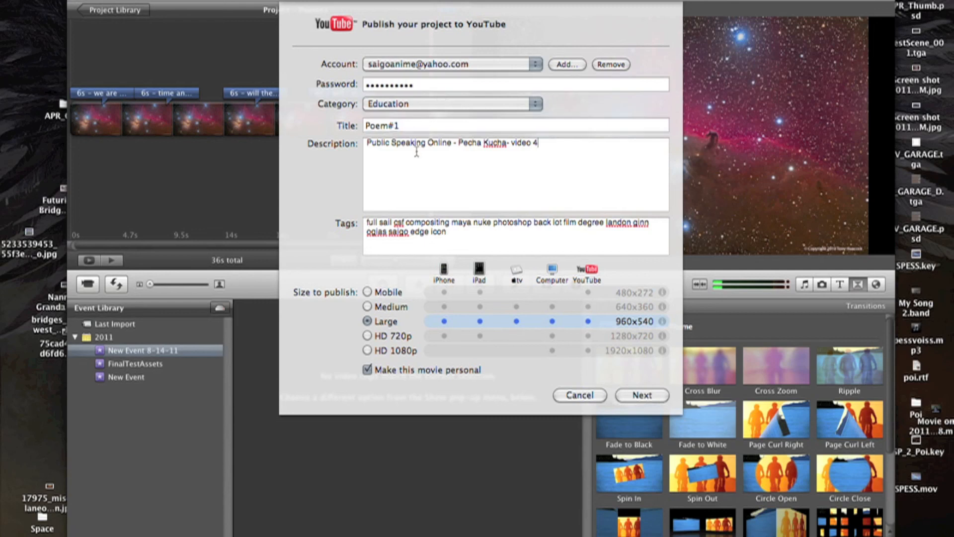
{"action": "key", "text": "super+a"}
{"action": "type", "text": "afsdfsadfsdf"}
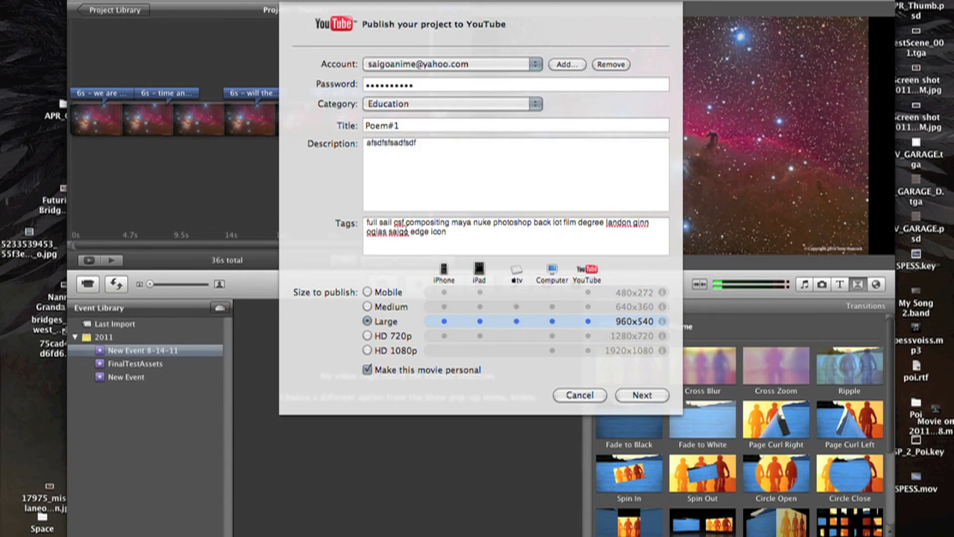
- Replace the YouTube tags with "asdfsadfsdf" and choose HD 1080p as the size to publish
{"action": "left_click", "coordinate": [406, 229]}
{"action": "key", "text": "super+a"}
{"action": "type", "text": "asdfsadfsdf"}
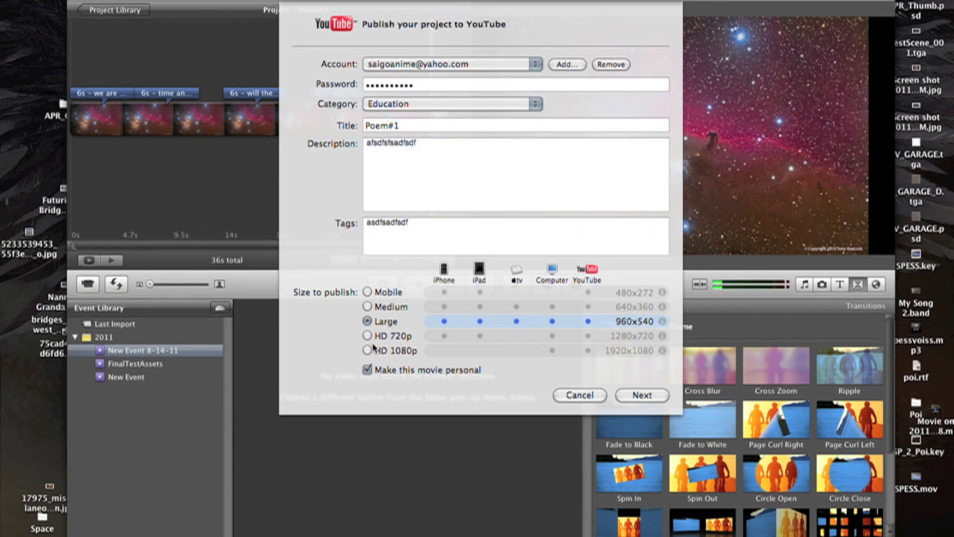
{"action": "left_click", "coordinate": [373, 348]}
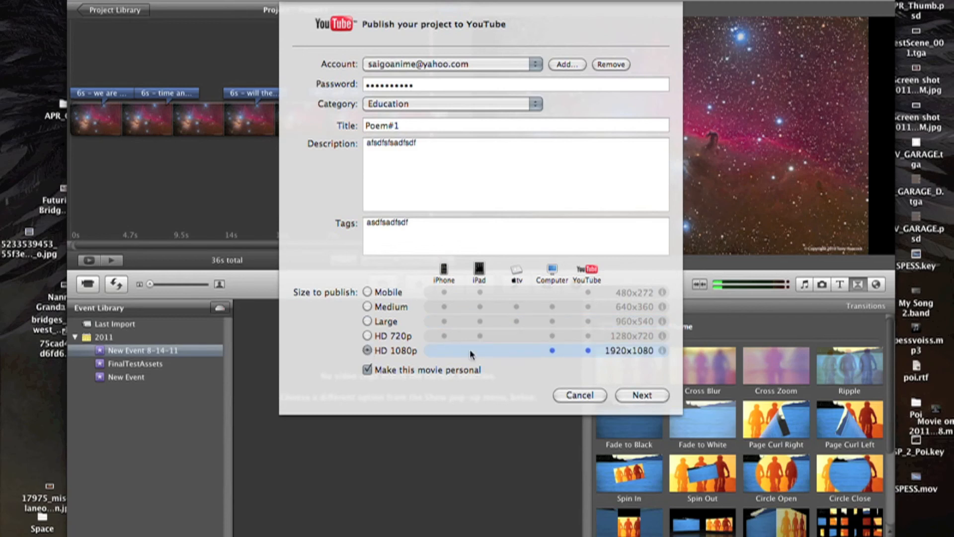